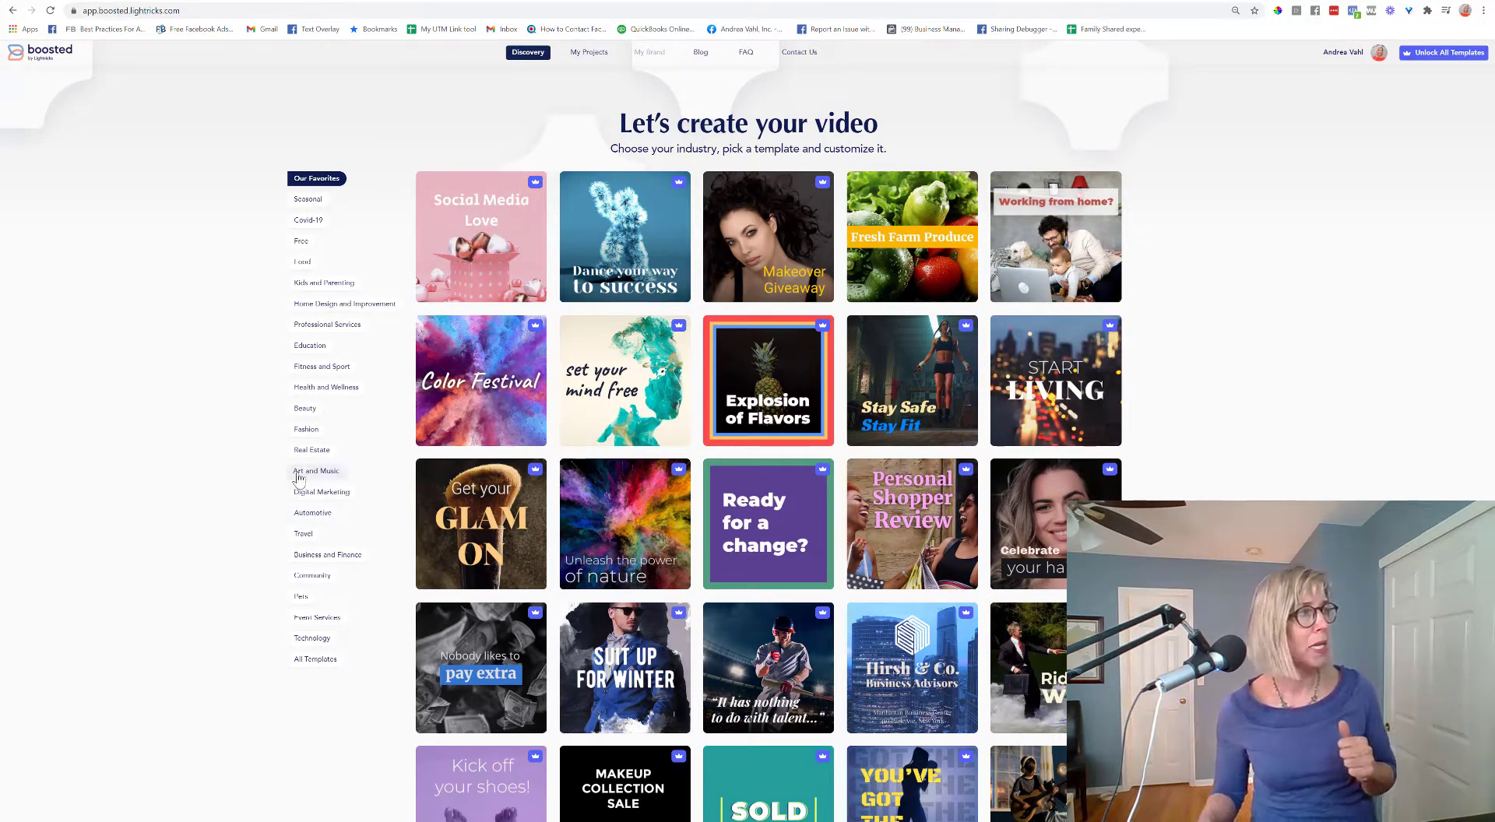
Step: Browse the Art and Music templates and open the saved project Video with Text for editing
left_click(296, 475)
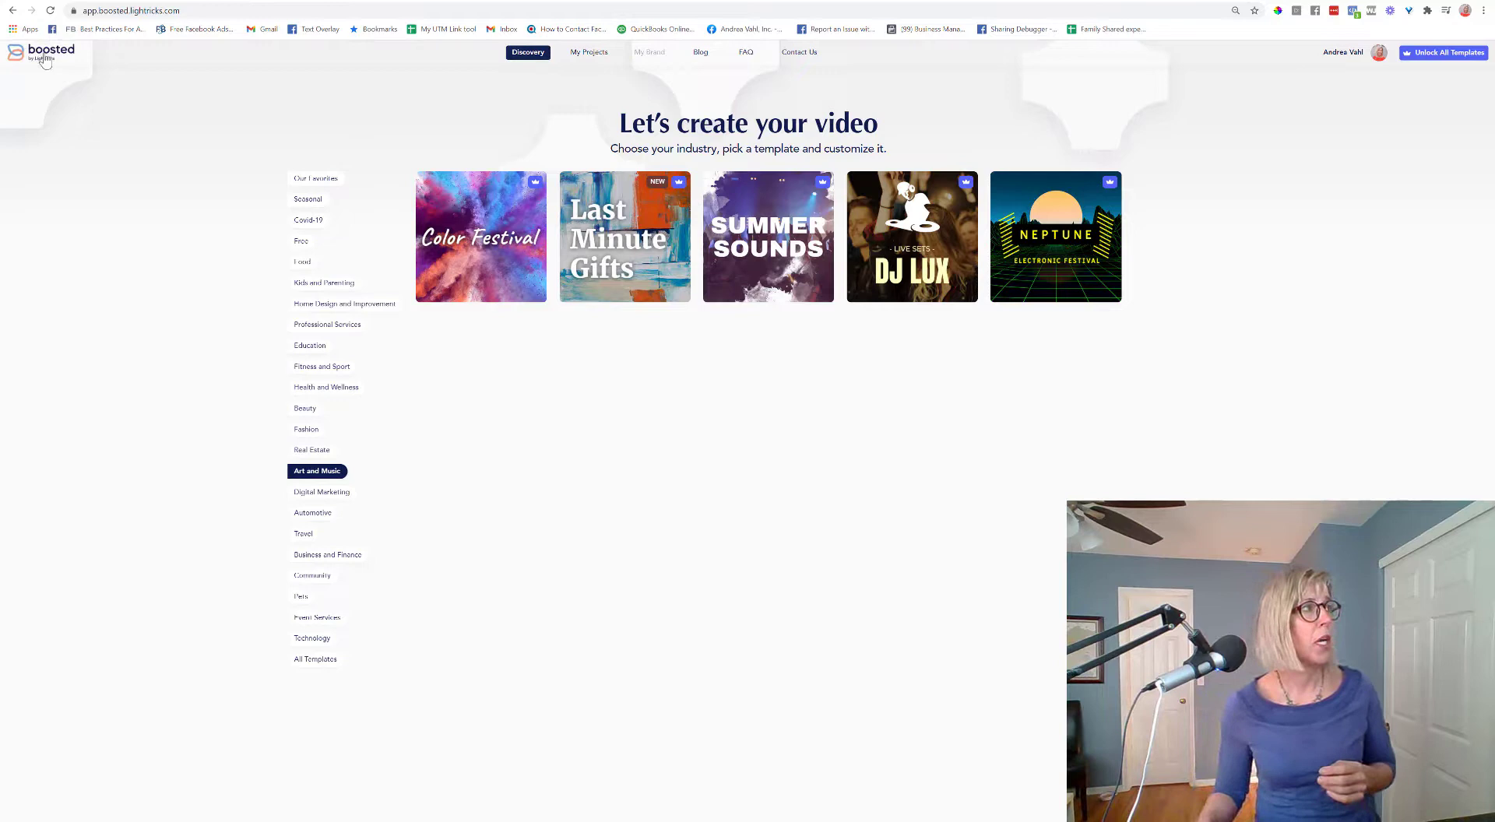
left_click(598, 56)
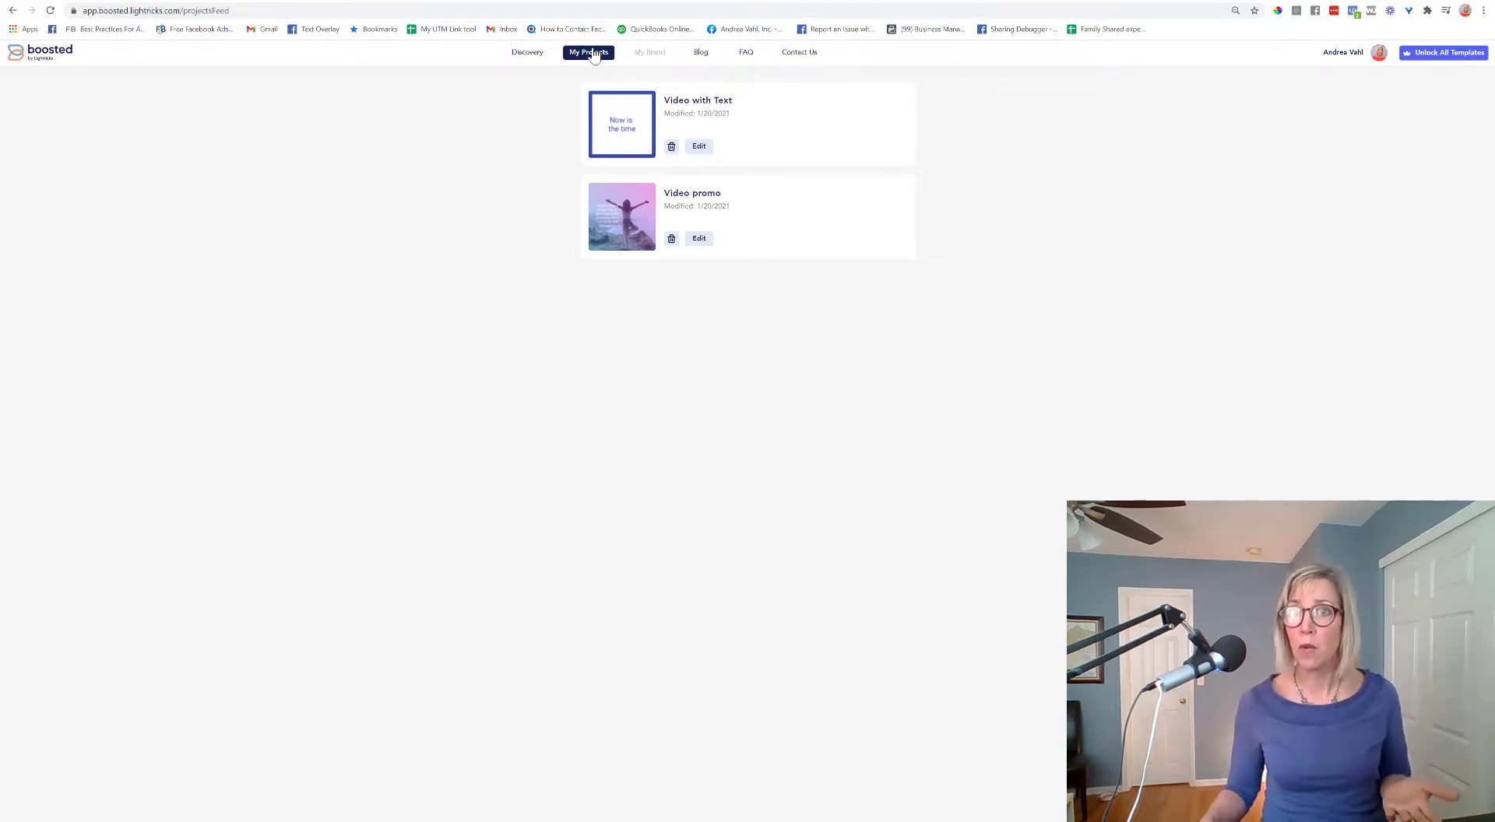
left_click(624, 117)
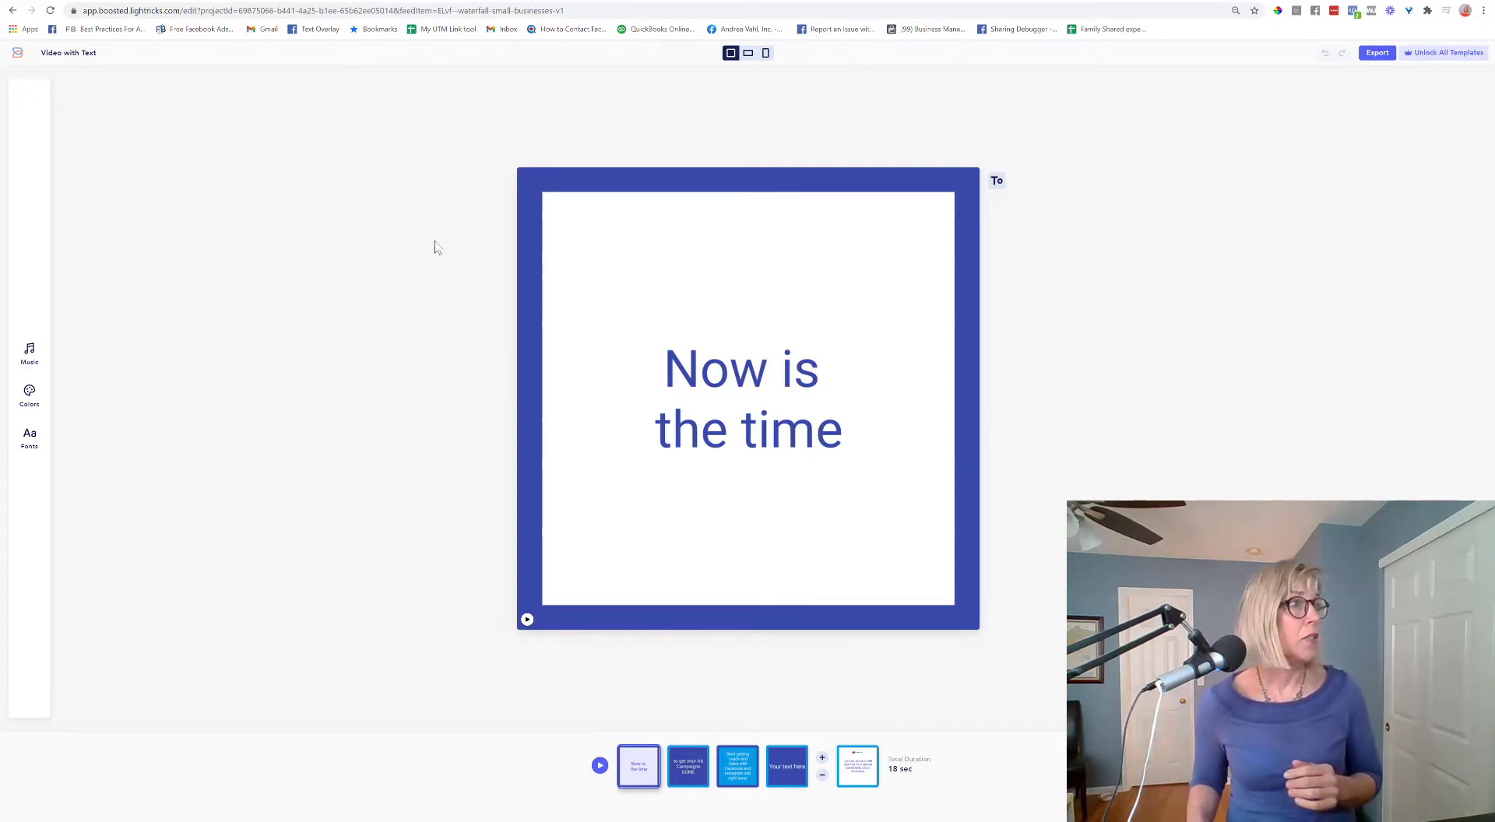
Step: Select the text on the second slide and display the "Your text here" slide
left_click(693, 771)
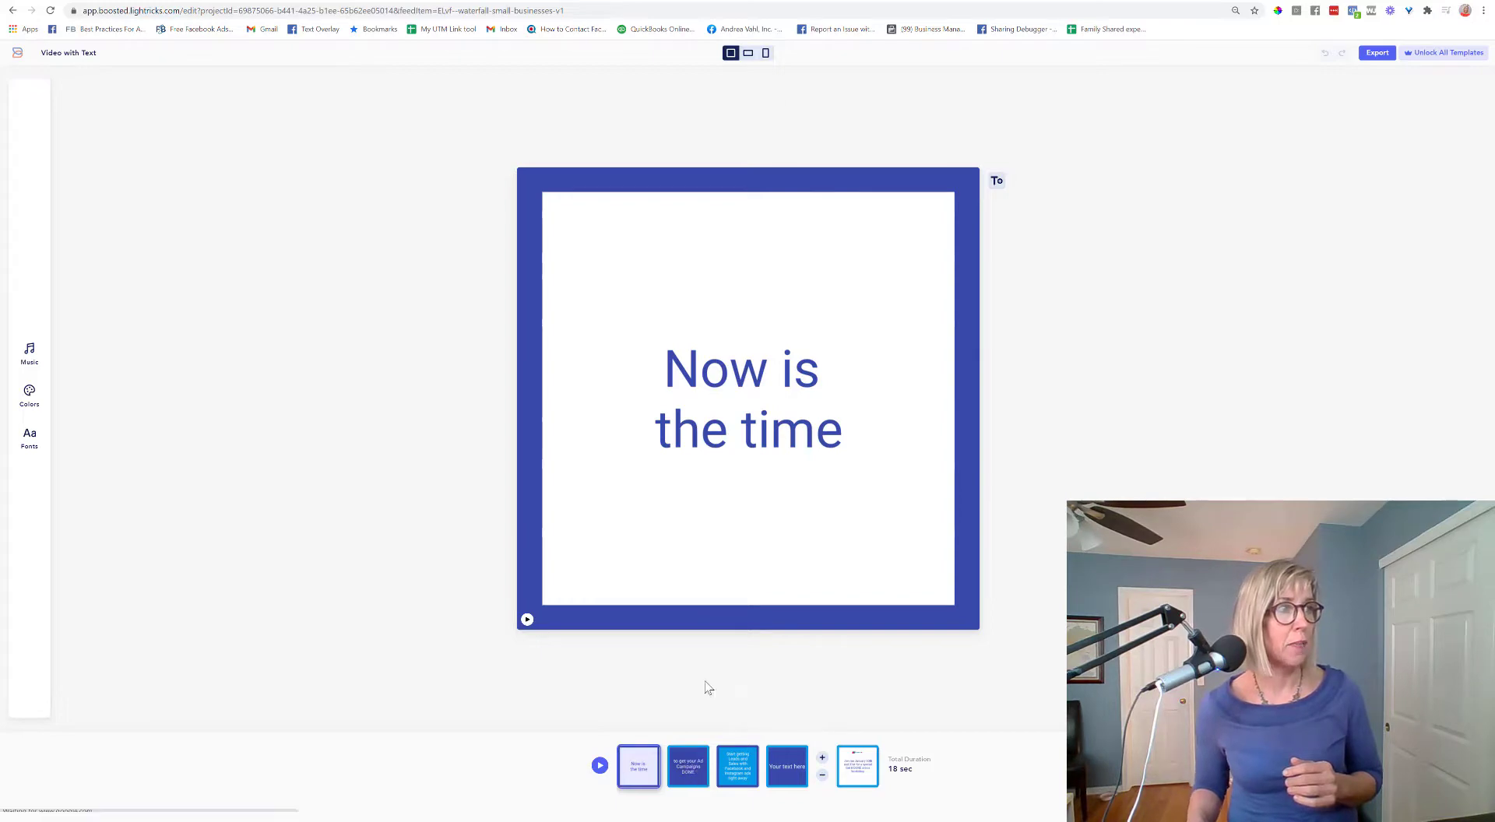
left_click(758, 353)
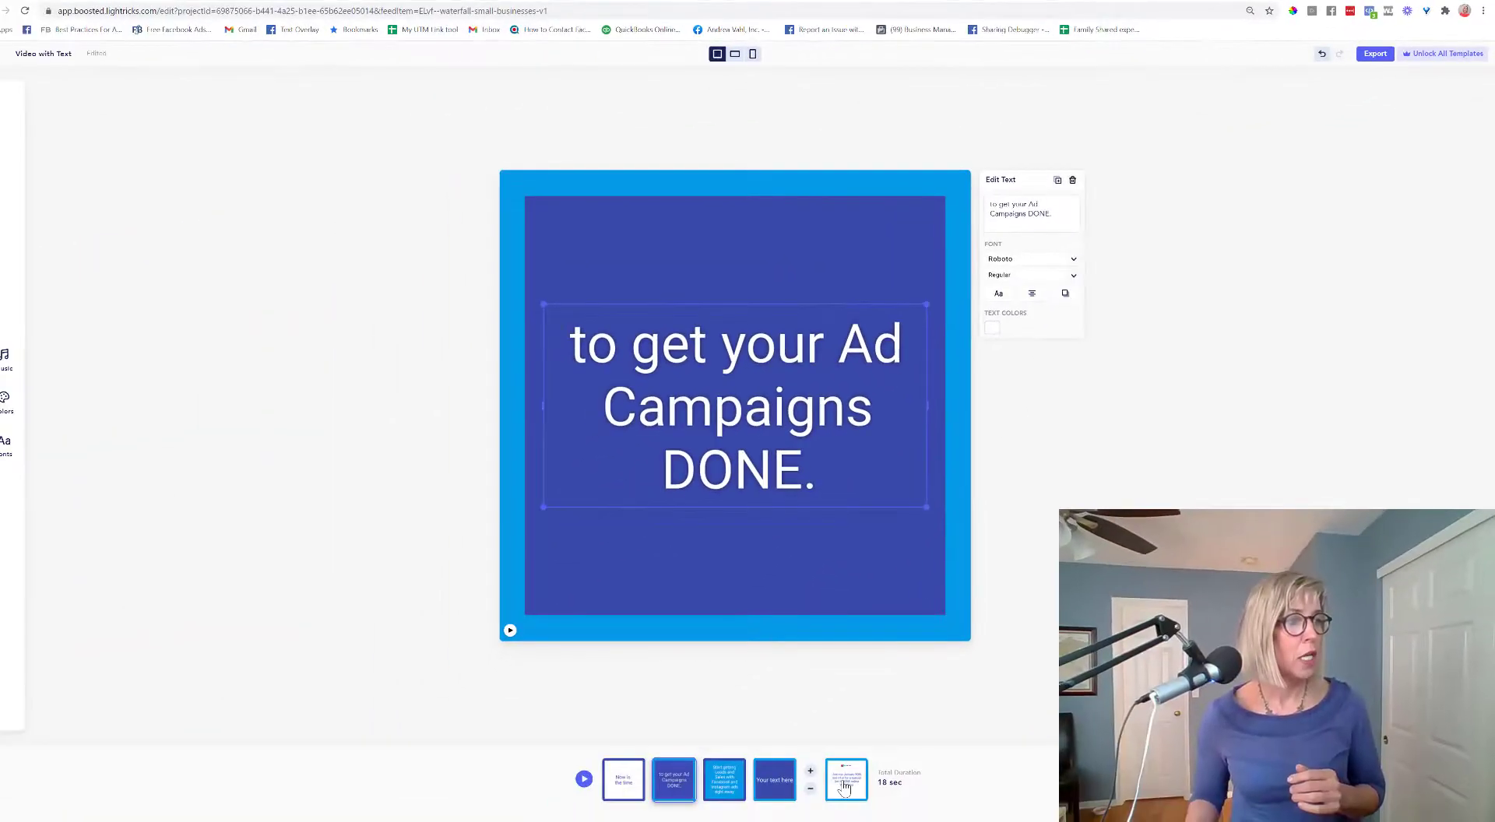
left_click(774, 780)
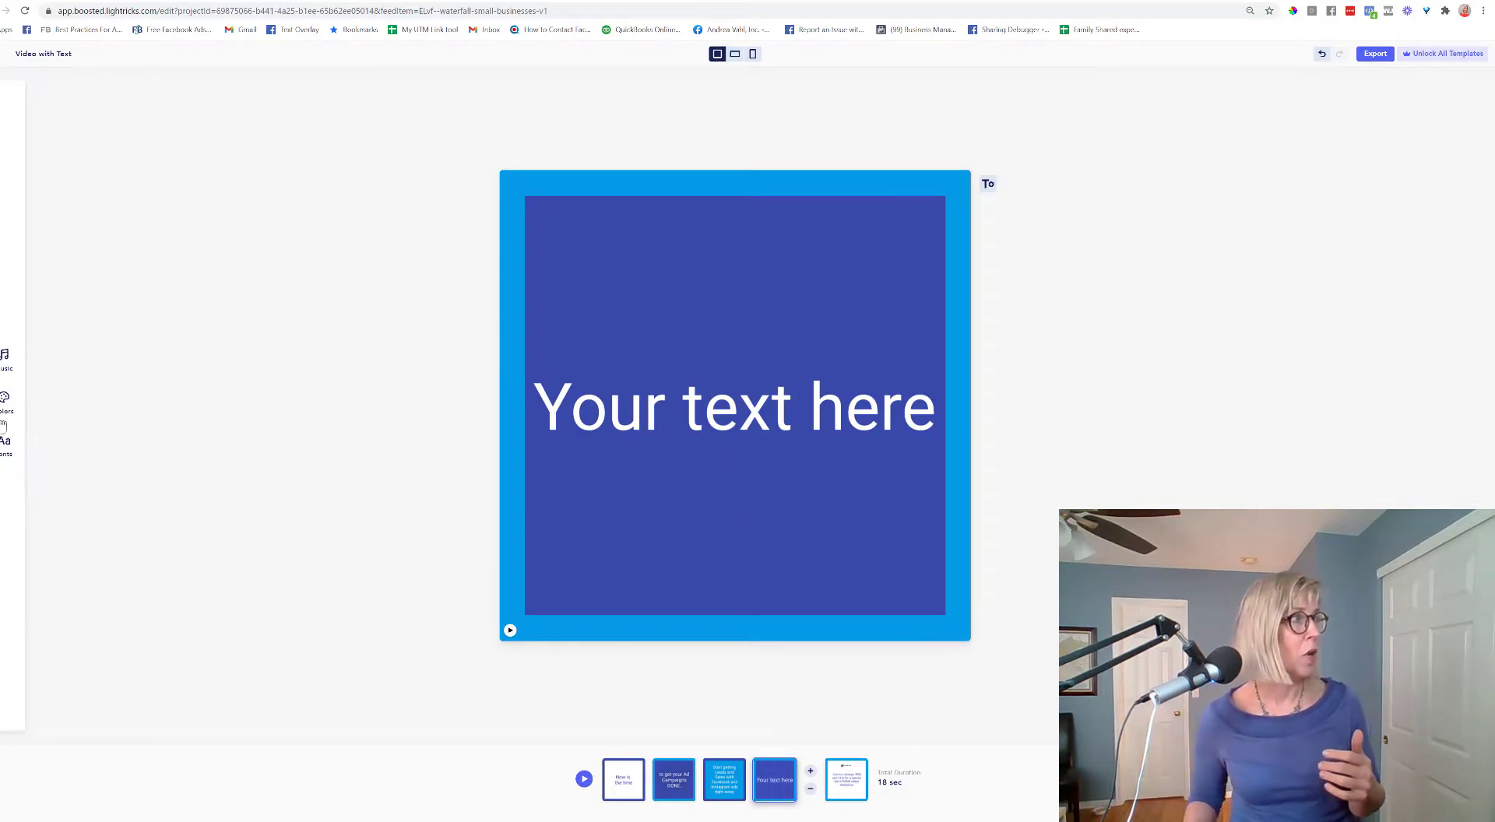
Step: Try several designer-choice colour palettes on the project and restore the blue and white best-fit palette
left_click(4, 400)
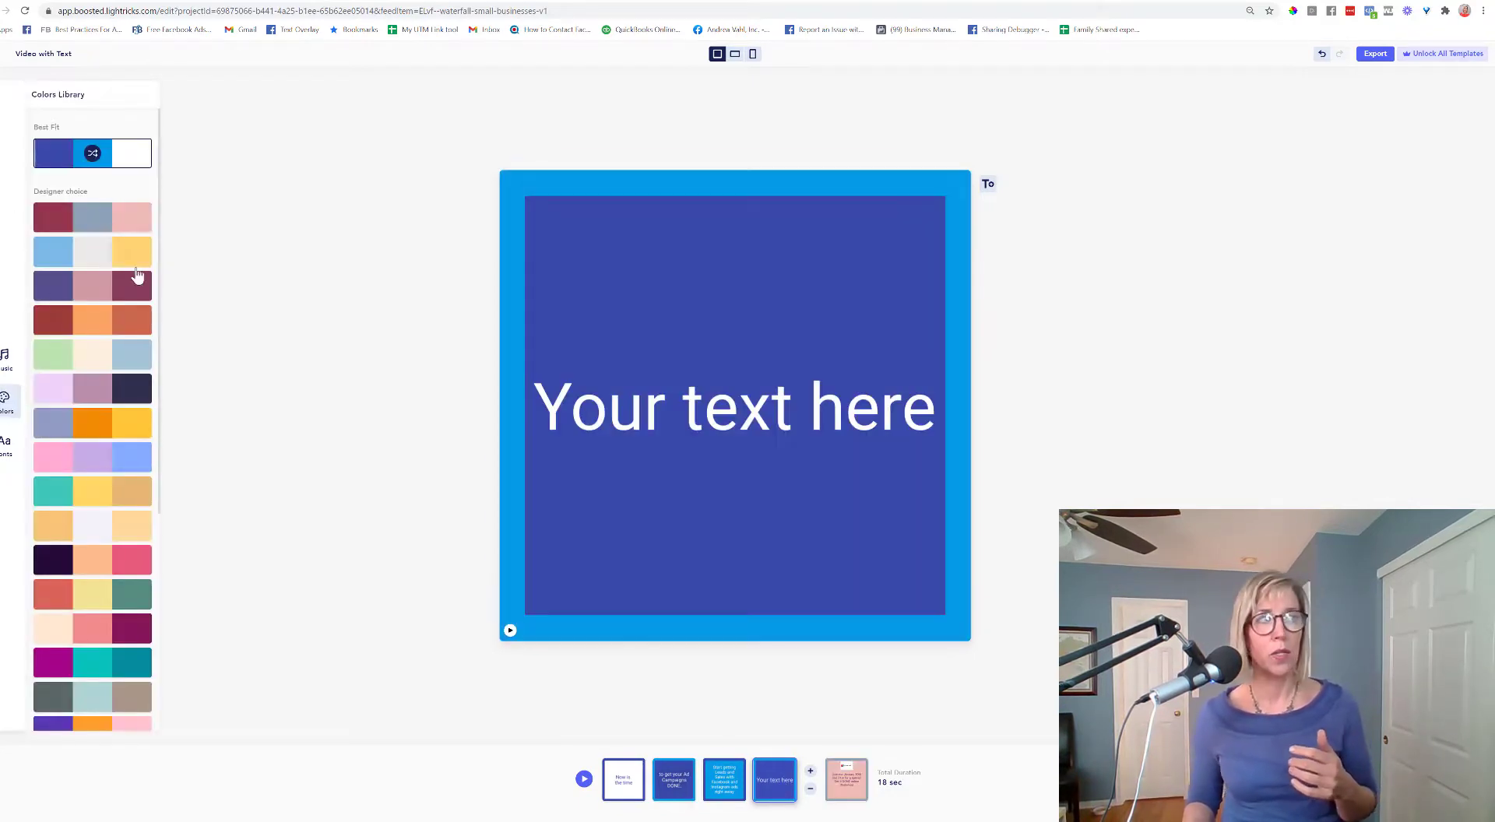
left_click(136, 274)
left_click(137, 316)
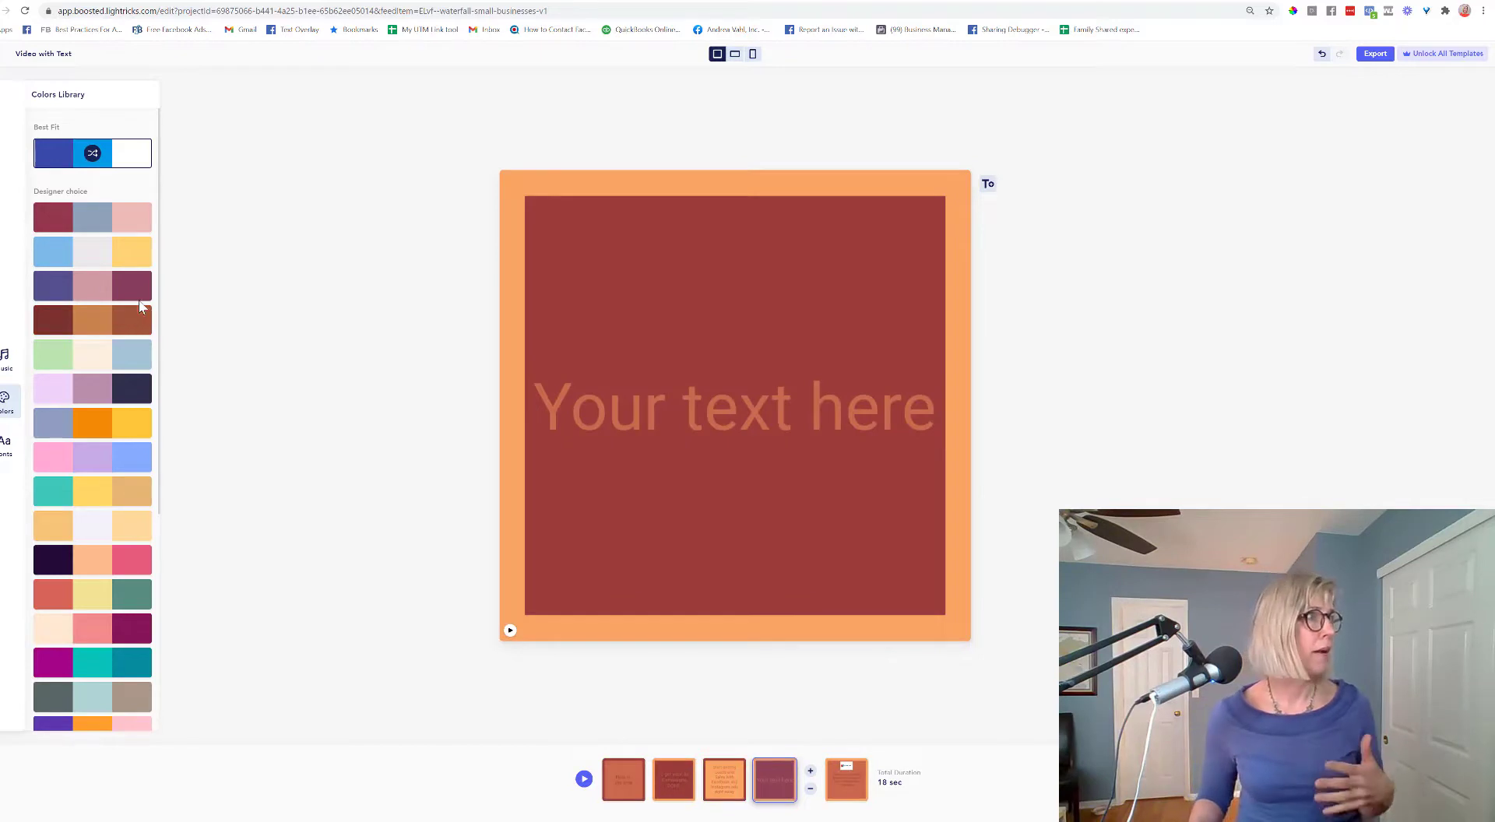
left_click(134, 299)
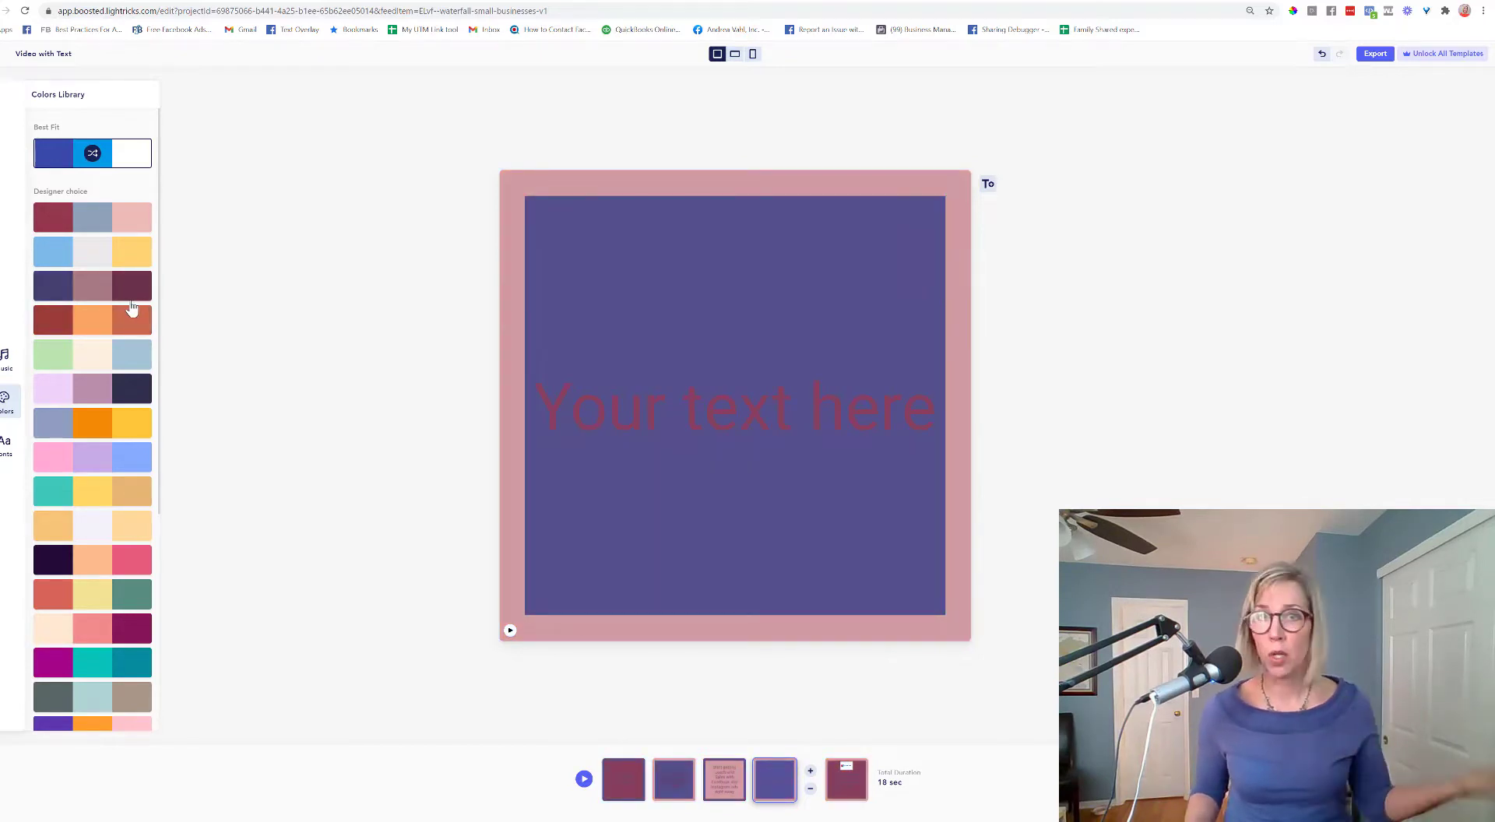
left_click(125, 311)
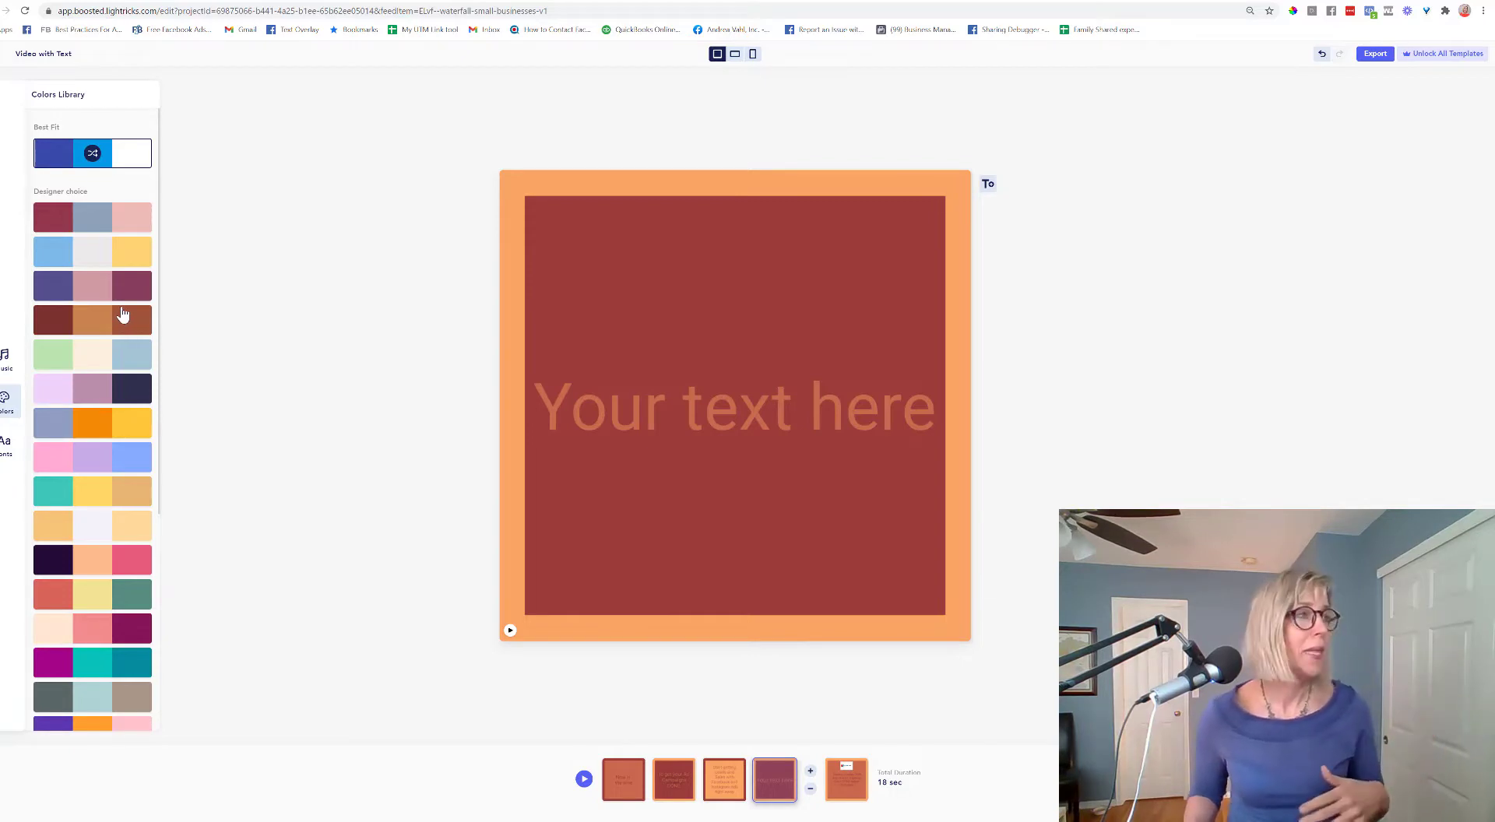
left_click(119, 286)
left_click(62, 156)
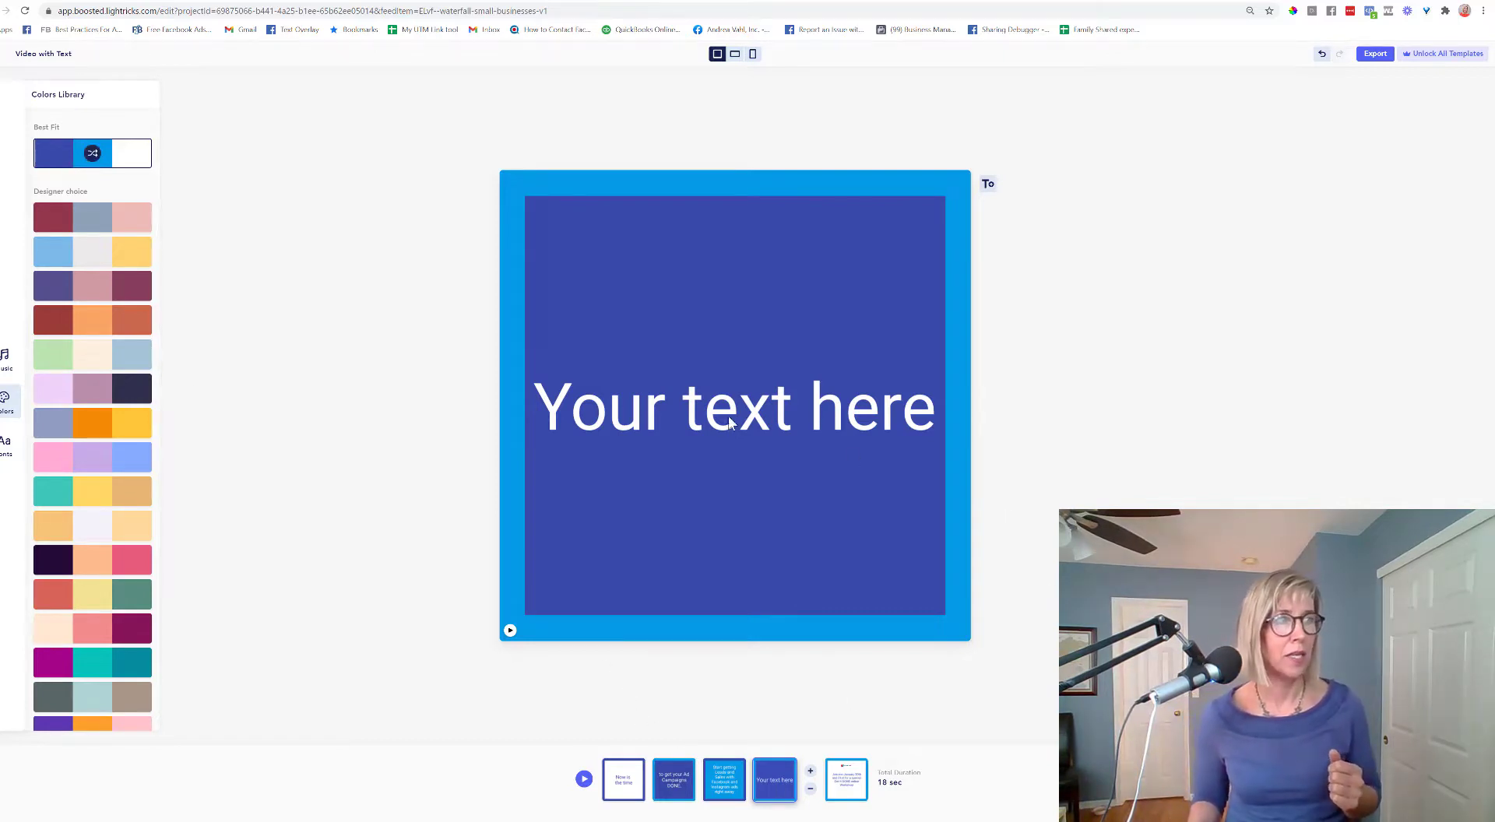
Step: View the third slide and the closing workshop slide, and open the music library
left_click(730, 785)
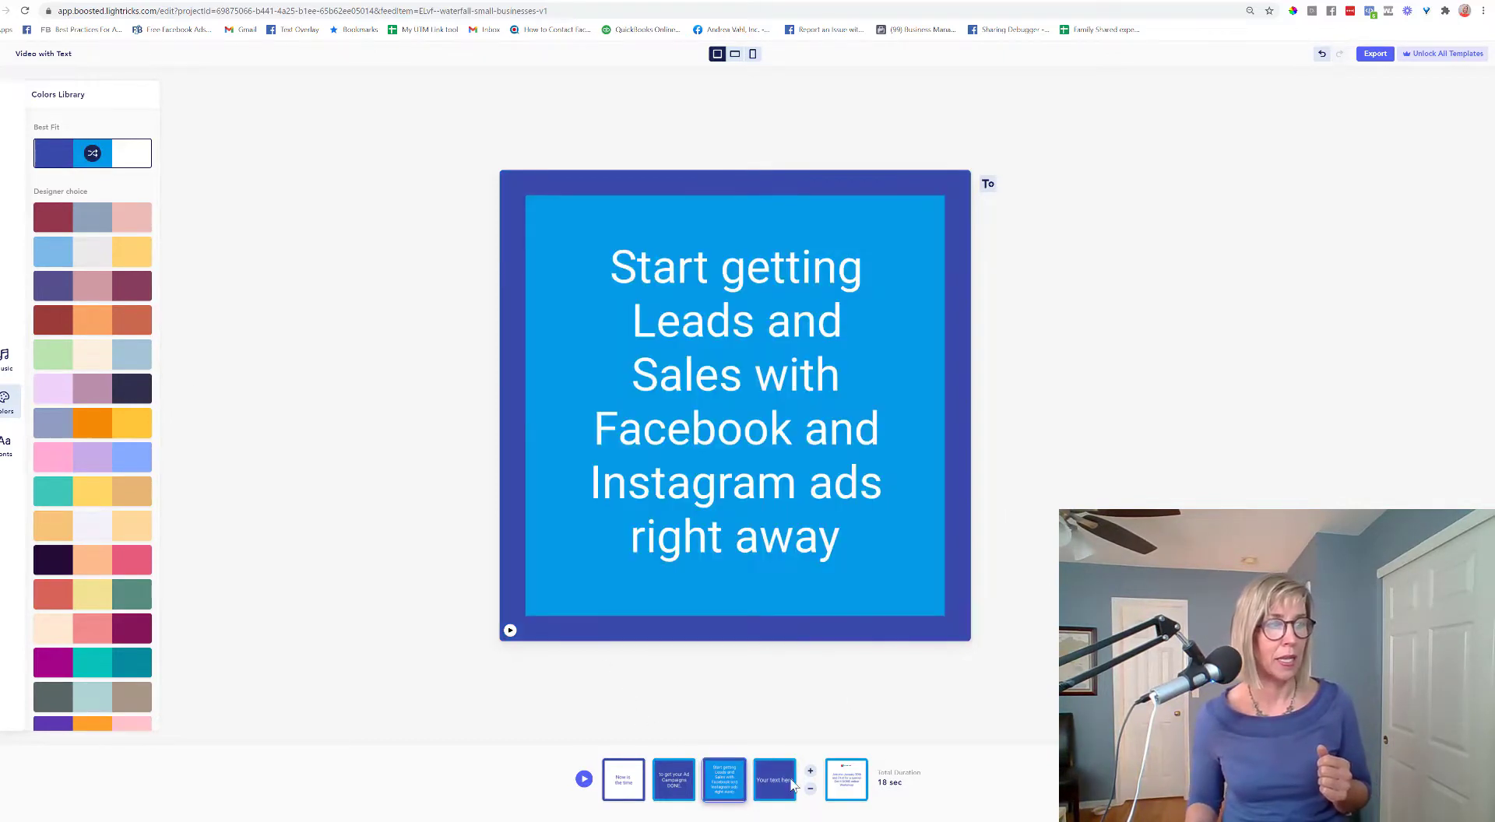
left_click(841, 788)
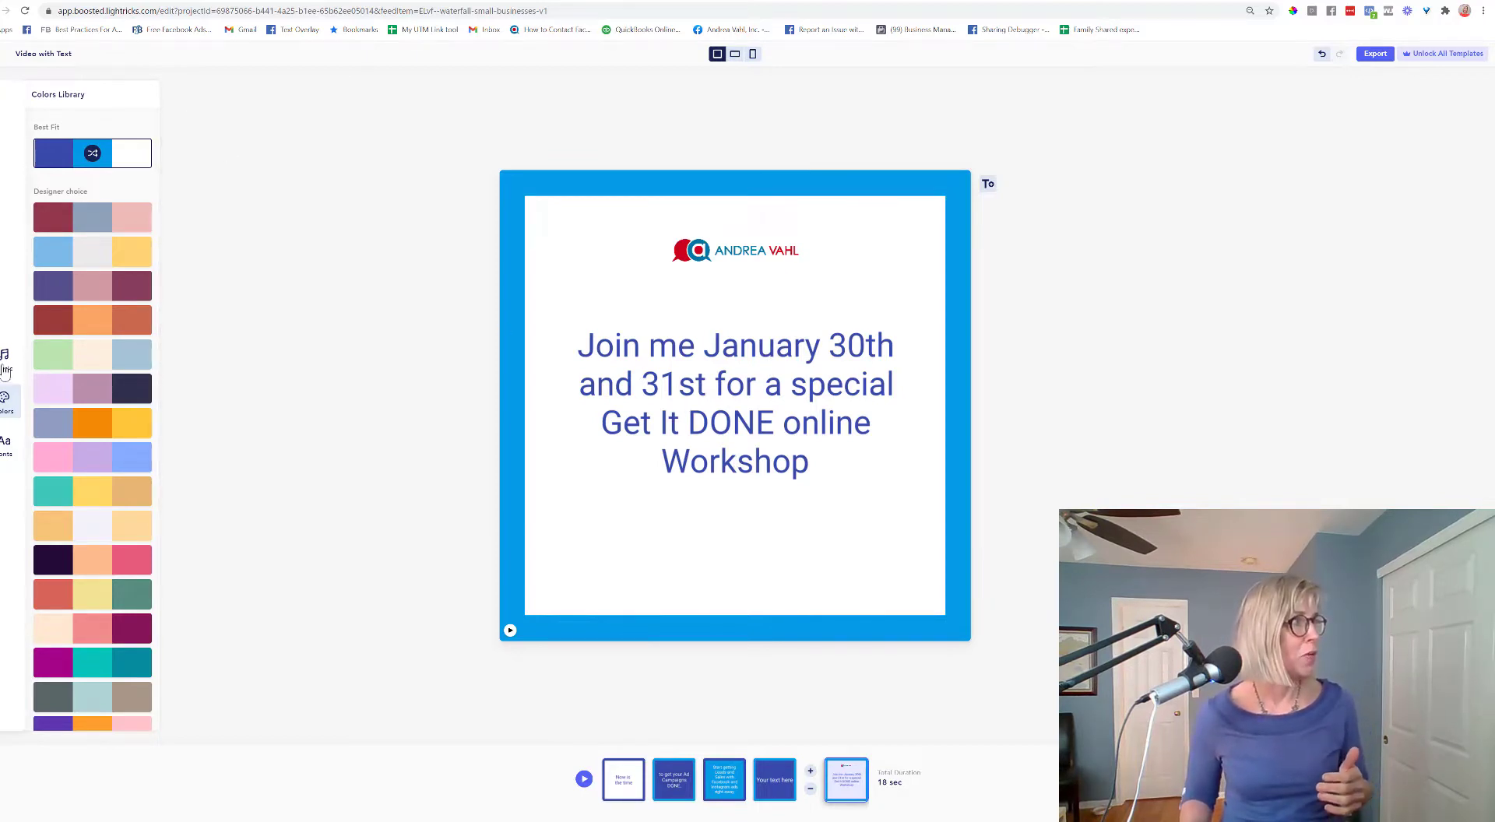
left_click(6, 360)
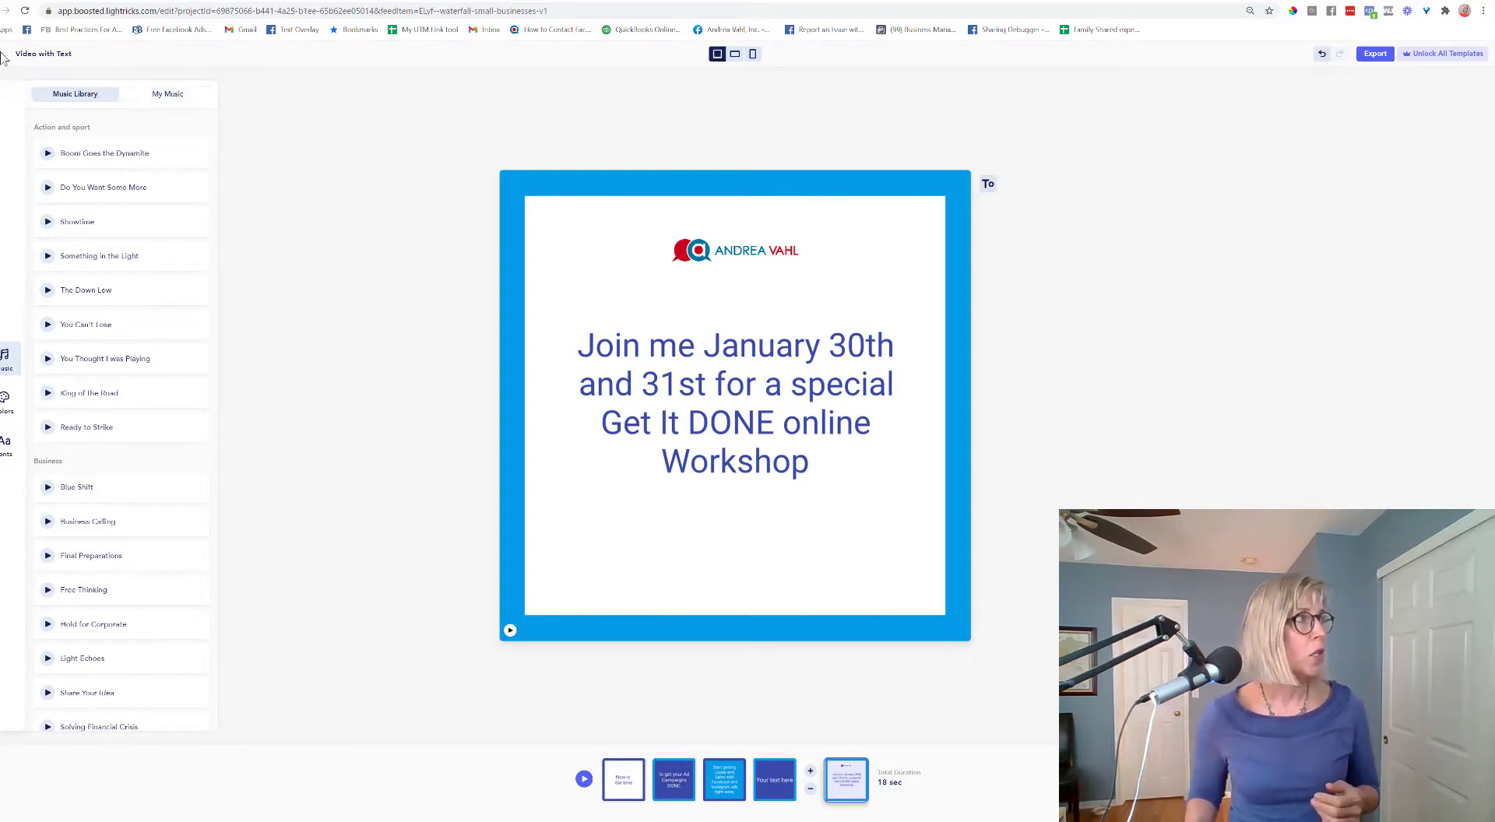
Step: Leave the current project and open the saved project Video promo for editing
left_click(1, 60)
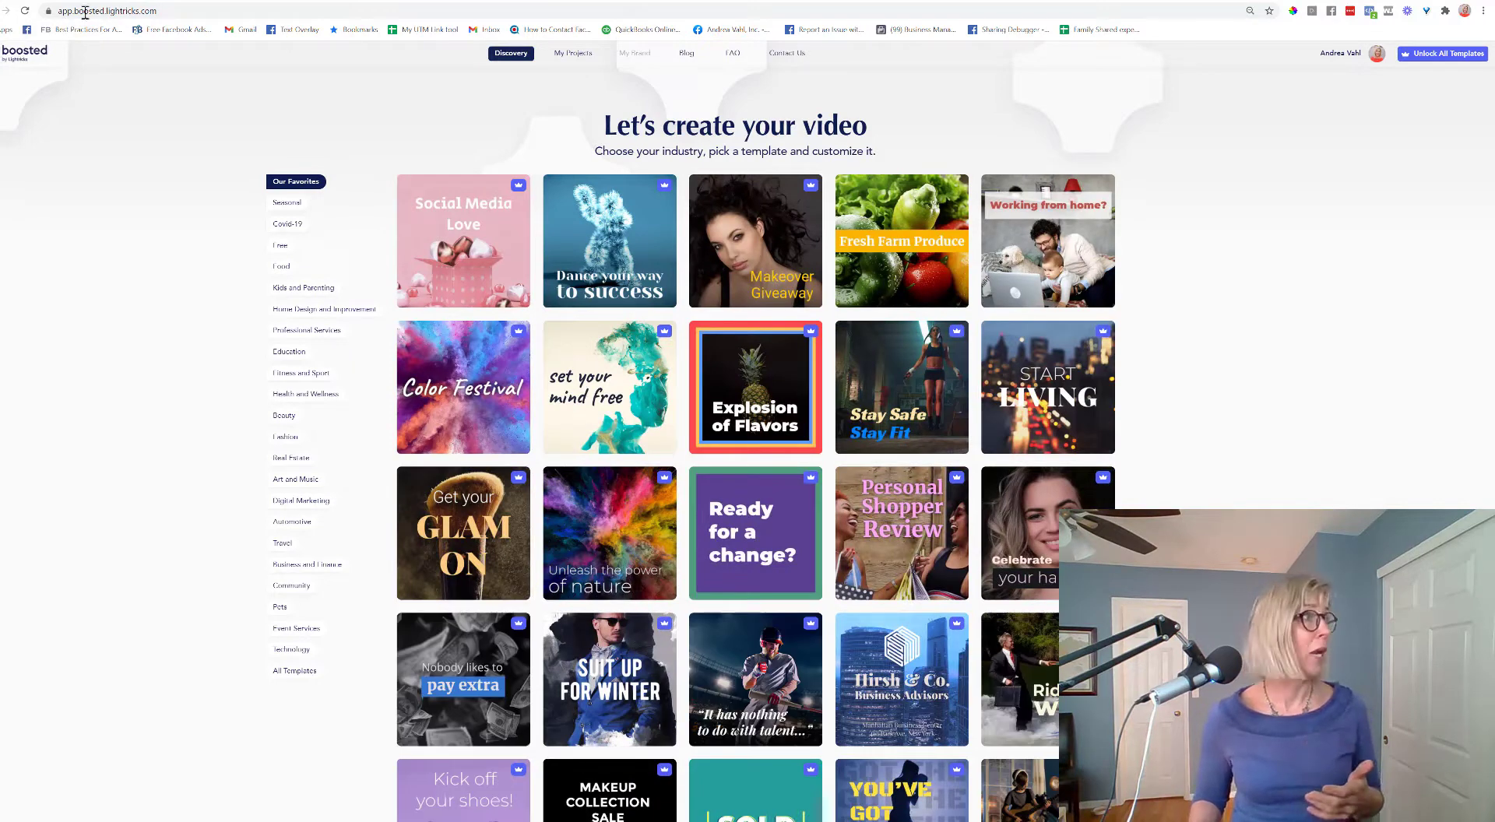
left_click(574, 54)
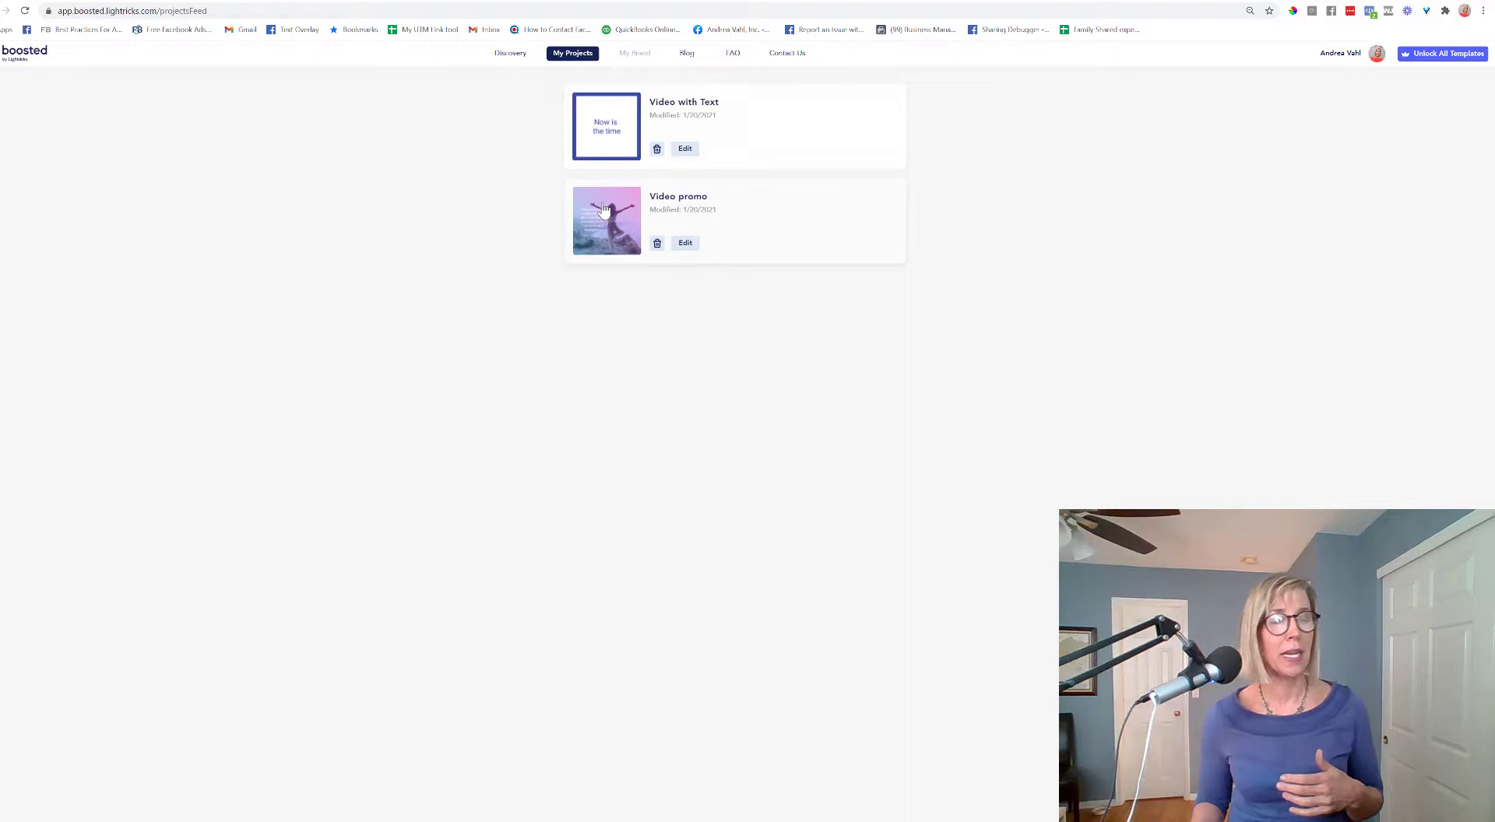
left_click(604, 209)
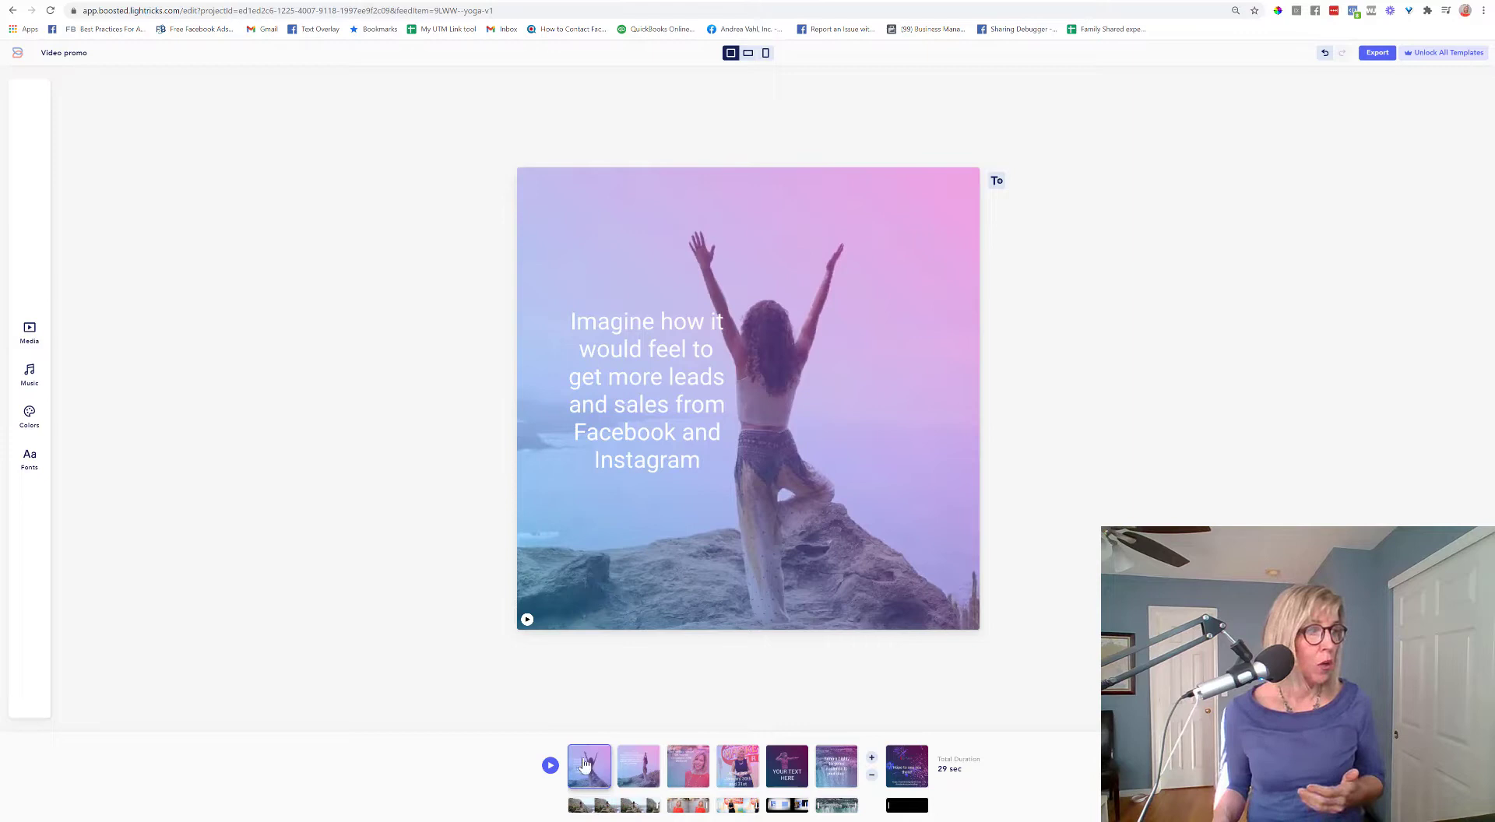
Step: Play the promo video, stop the playback and display the "YOUR TEXT HERE" slide
left_click(550, 765)
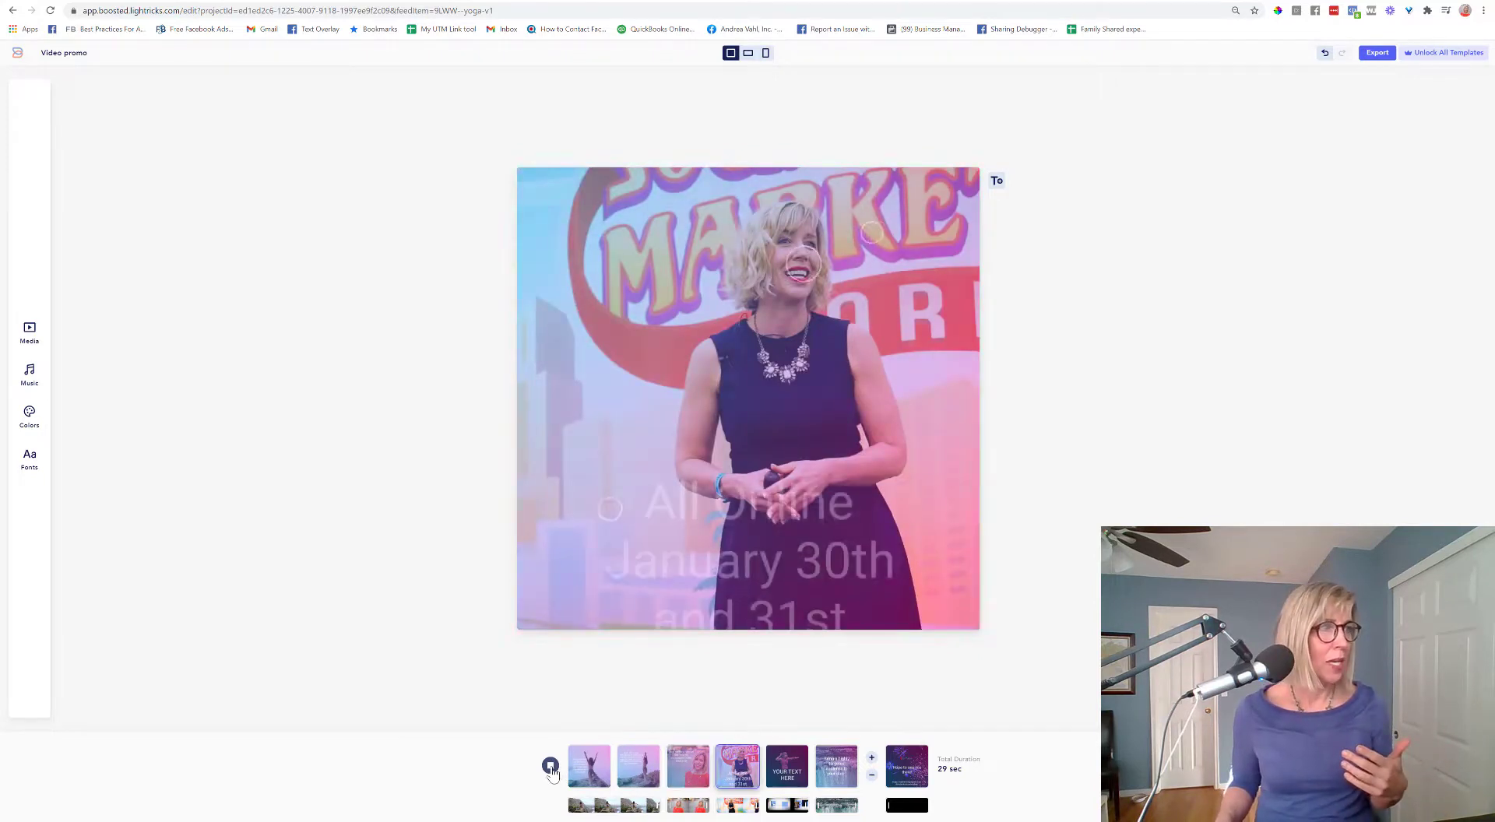
left_click(551, 766)
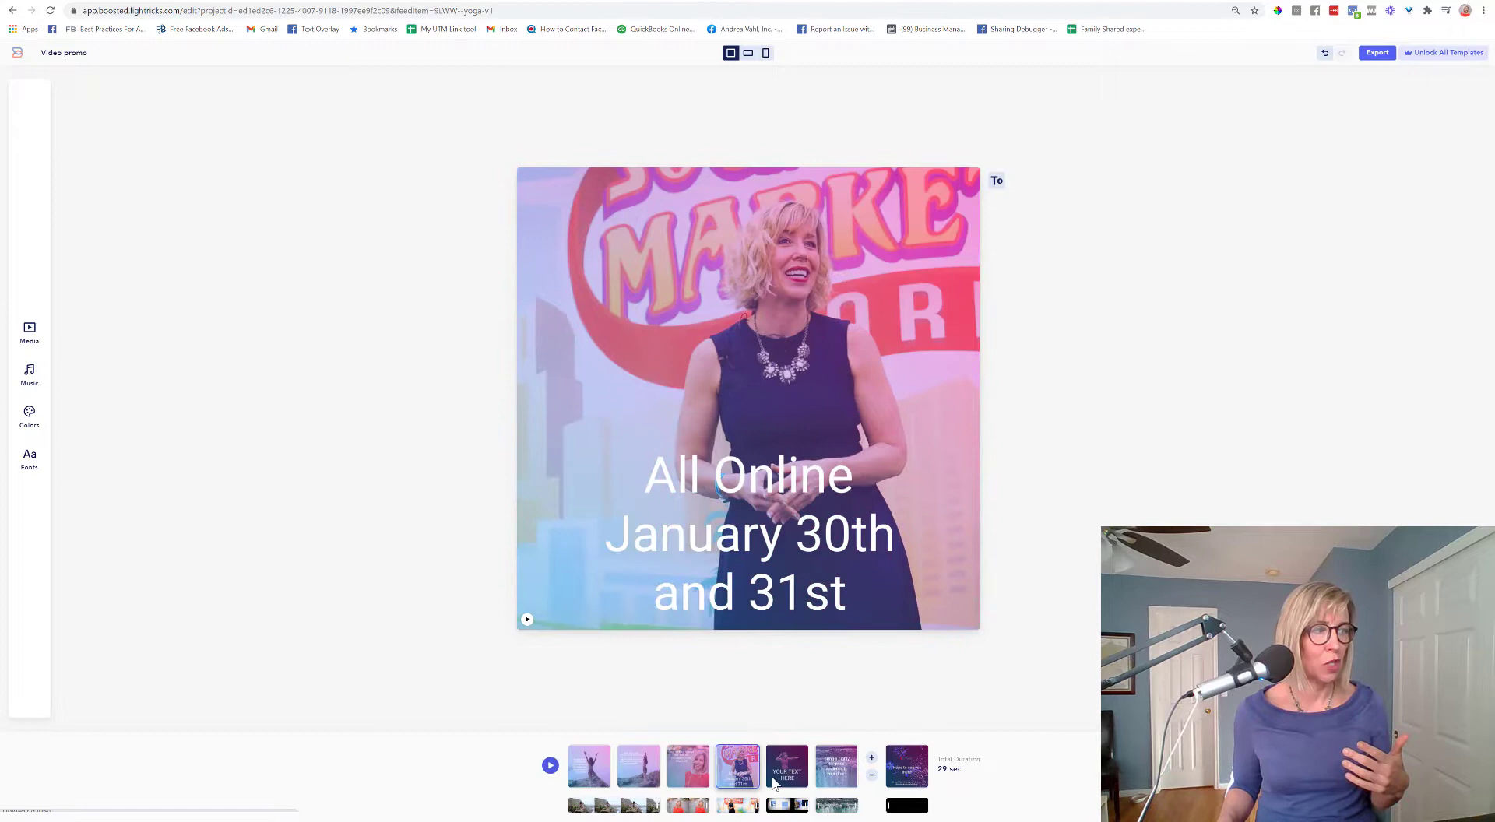
left_click(779, 768)
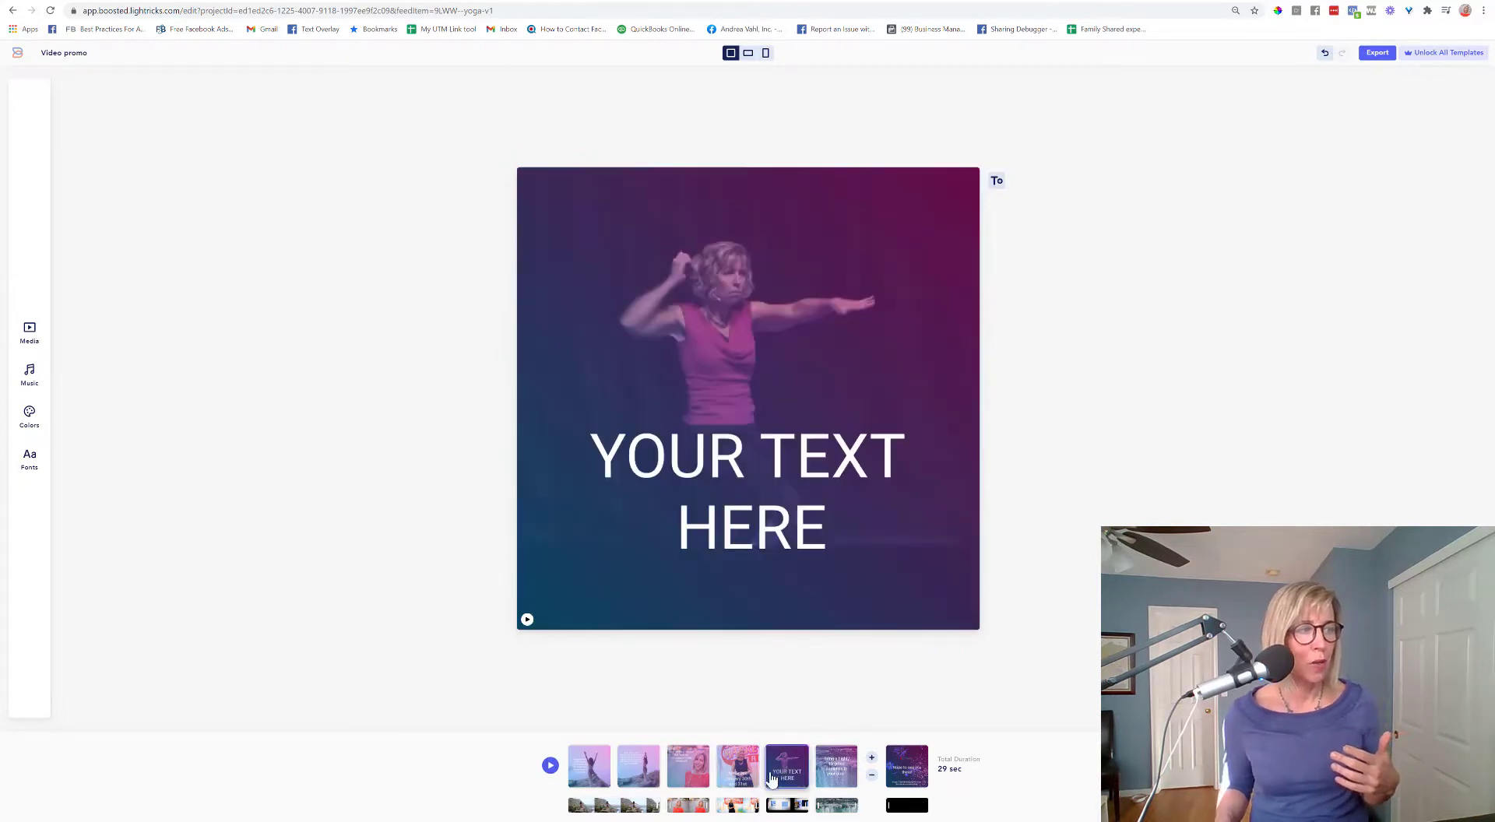
Step: Try the Alfa Slab One font on the "YOUR TEXT HERE" text and reselect the slide's background media
left_click(781, 300)
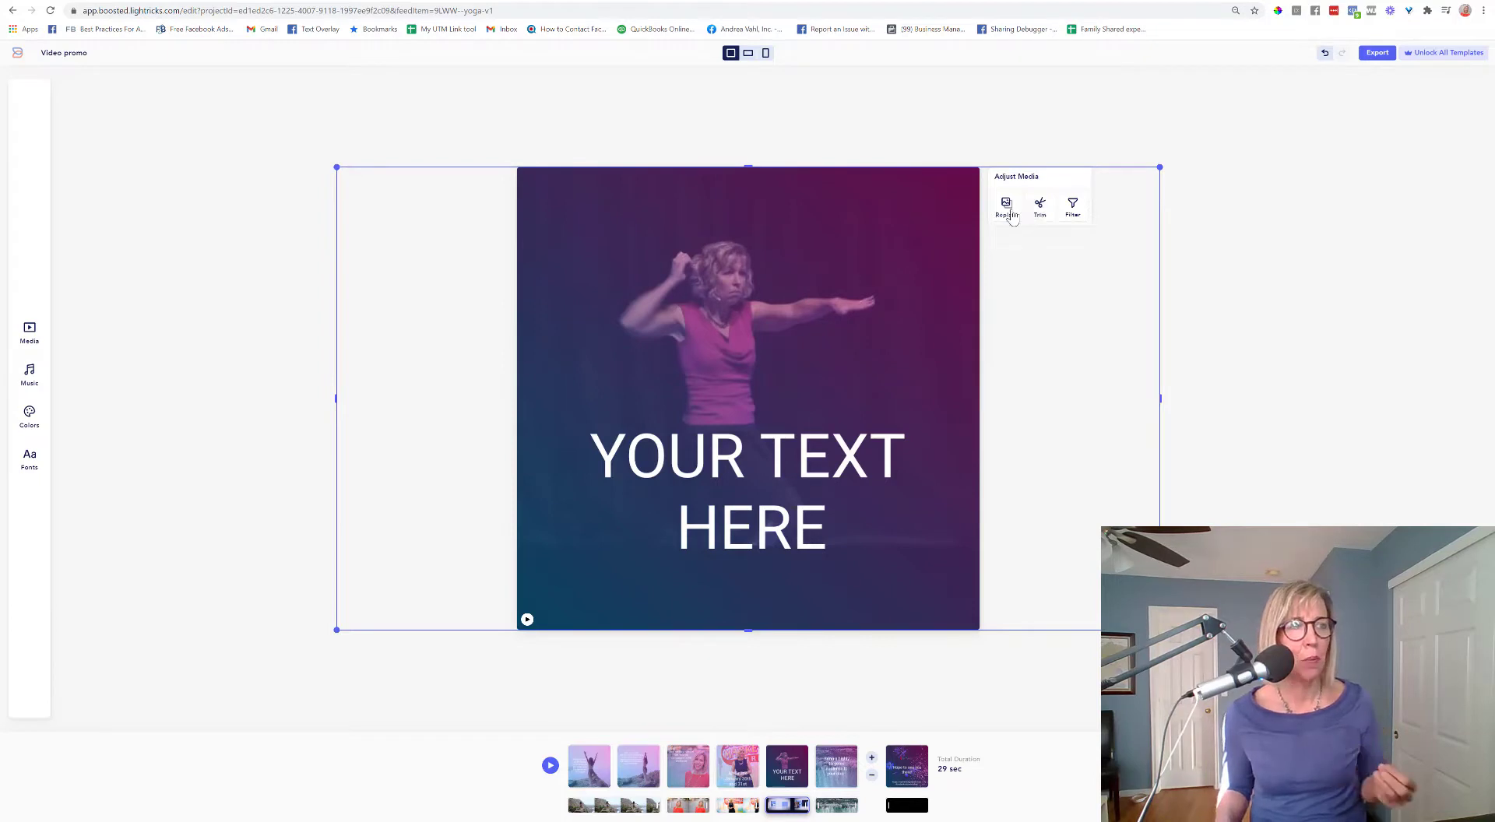
left_click(788, 516)
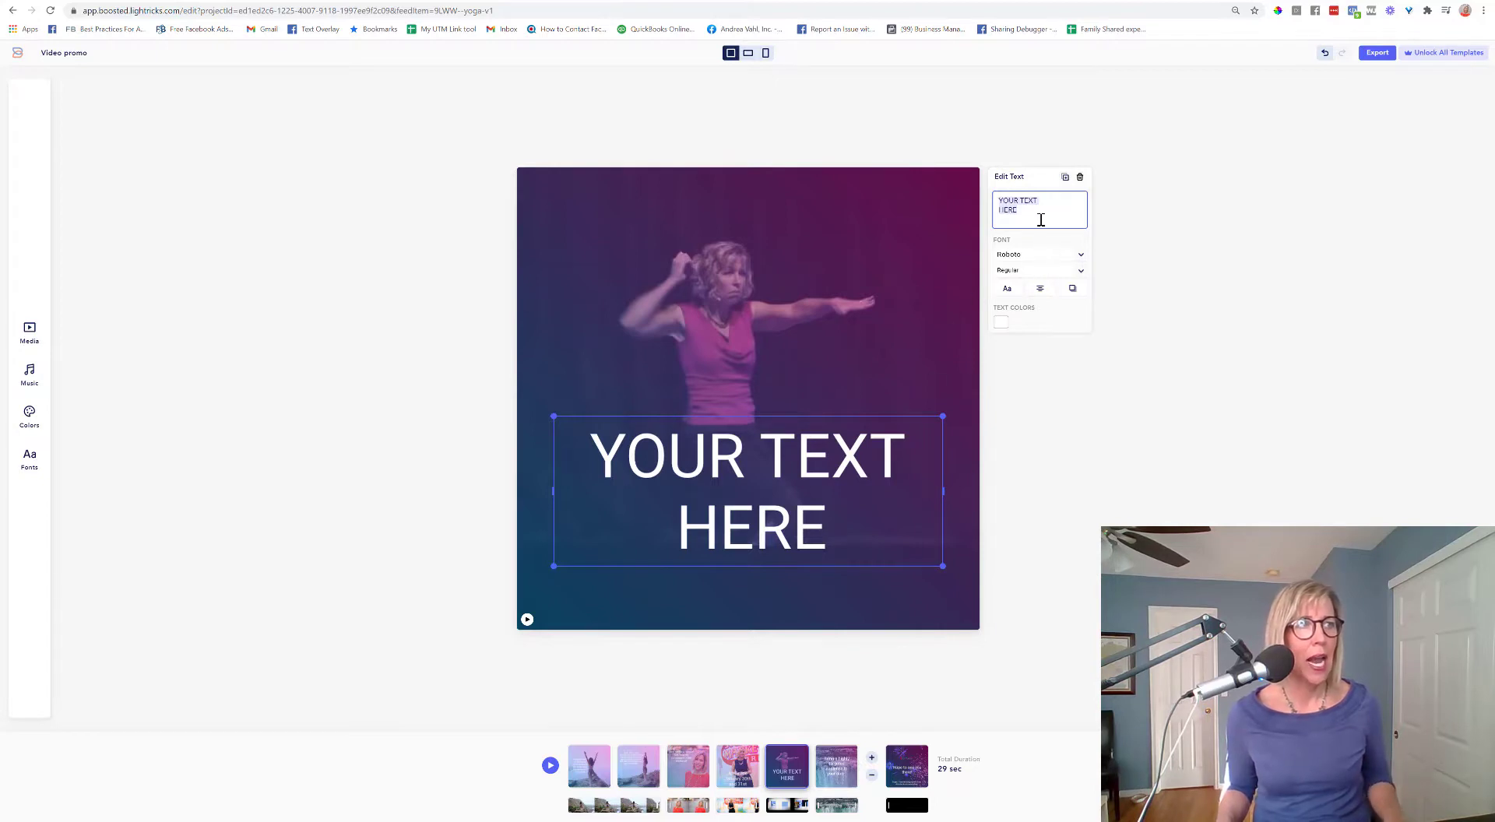
left_click(1040, 255)
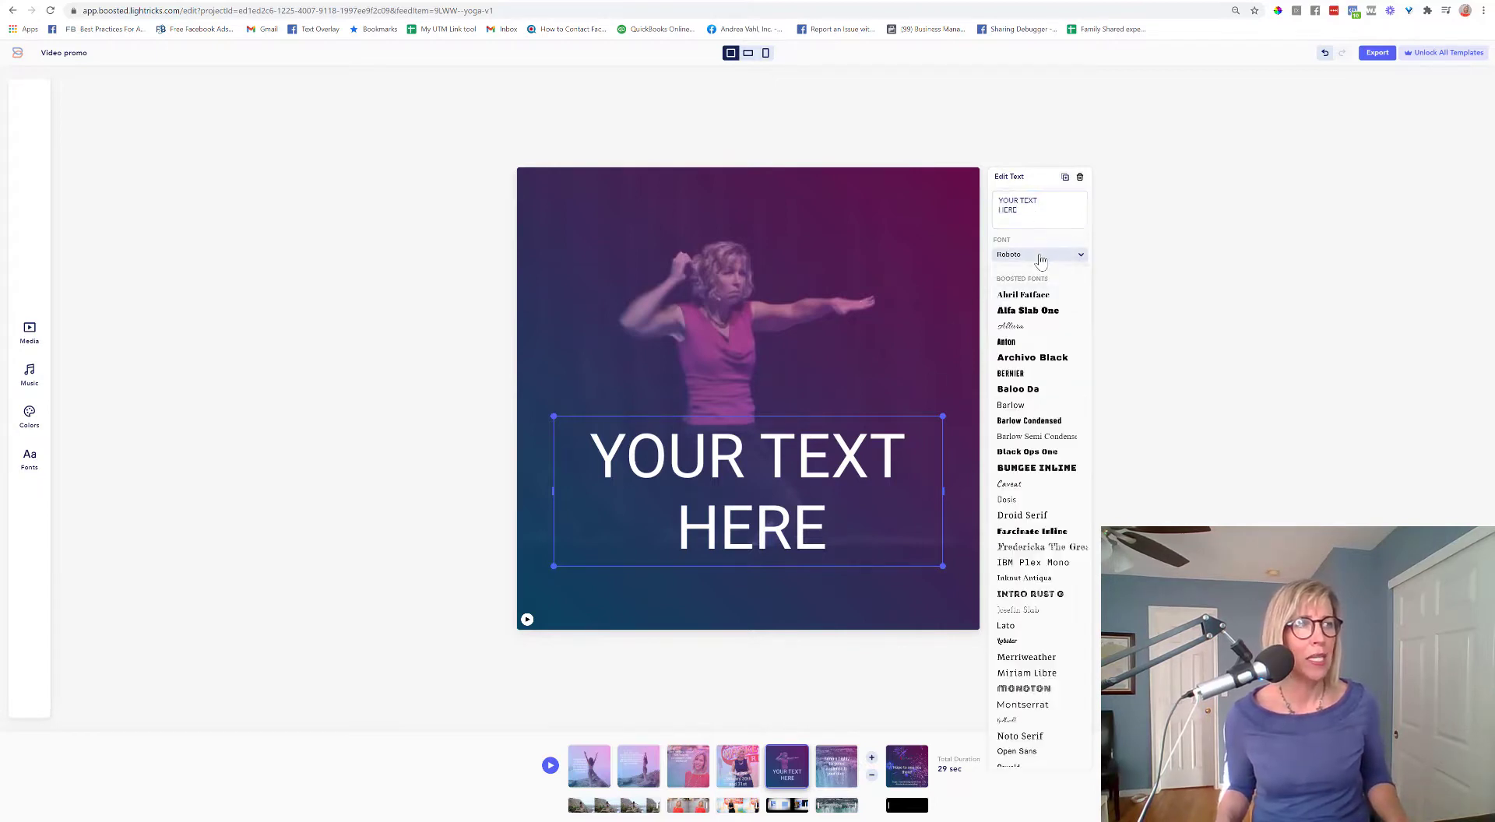
left_click(1028, 309)
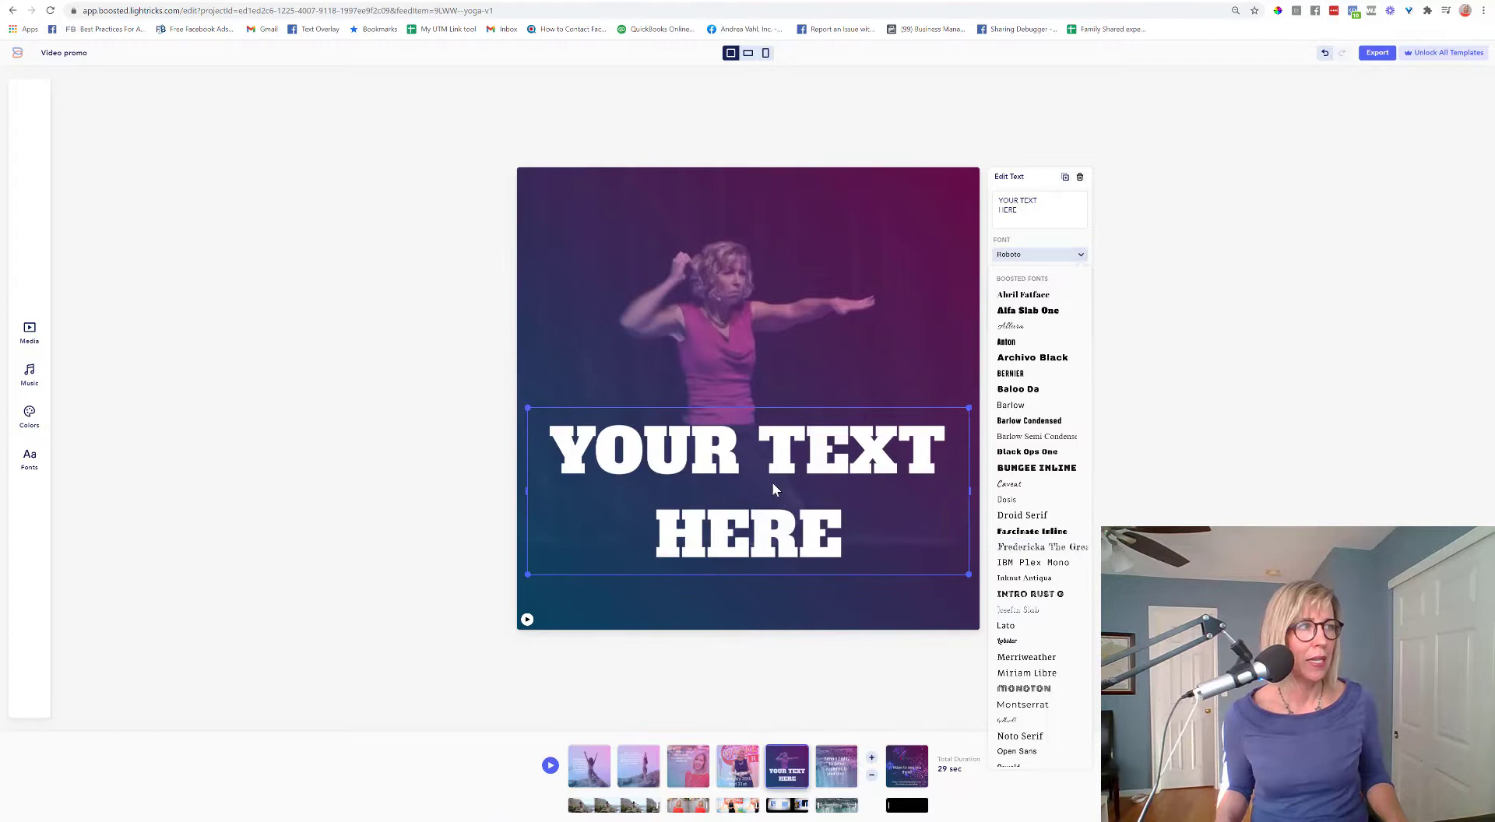
left_click(899, 269)
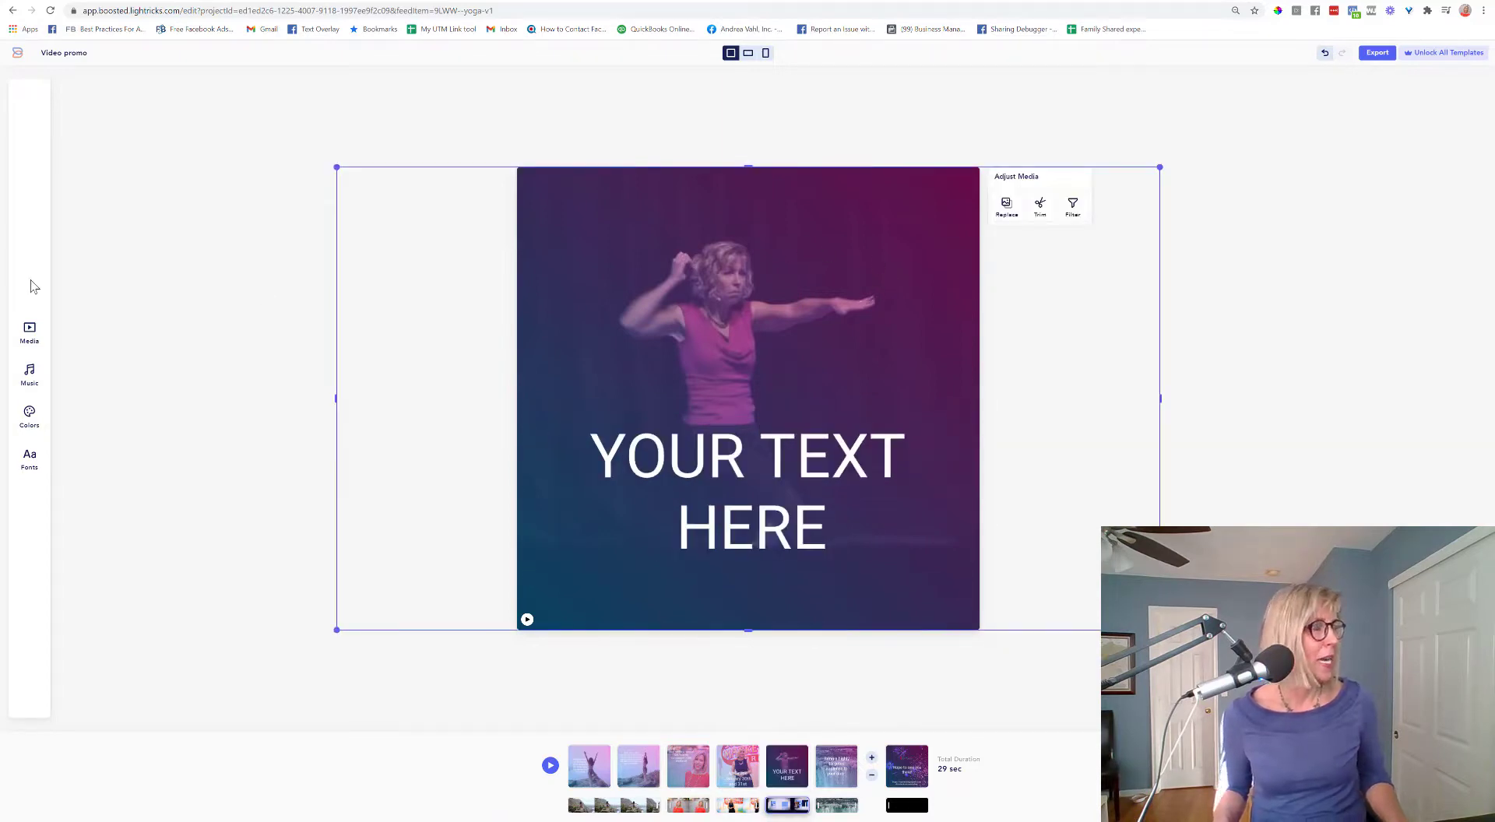
Step: Display the "Bring a highly targeted audience to your door" slide and search the Pixabay videos for dancing
left_click(28, 334)
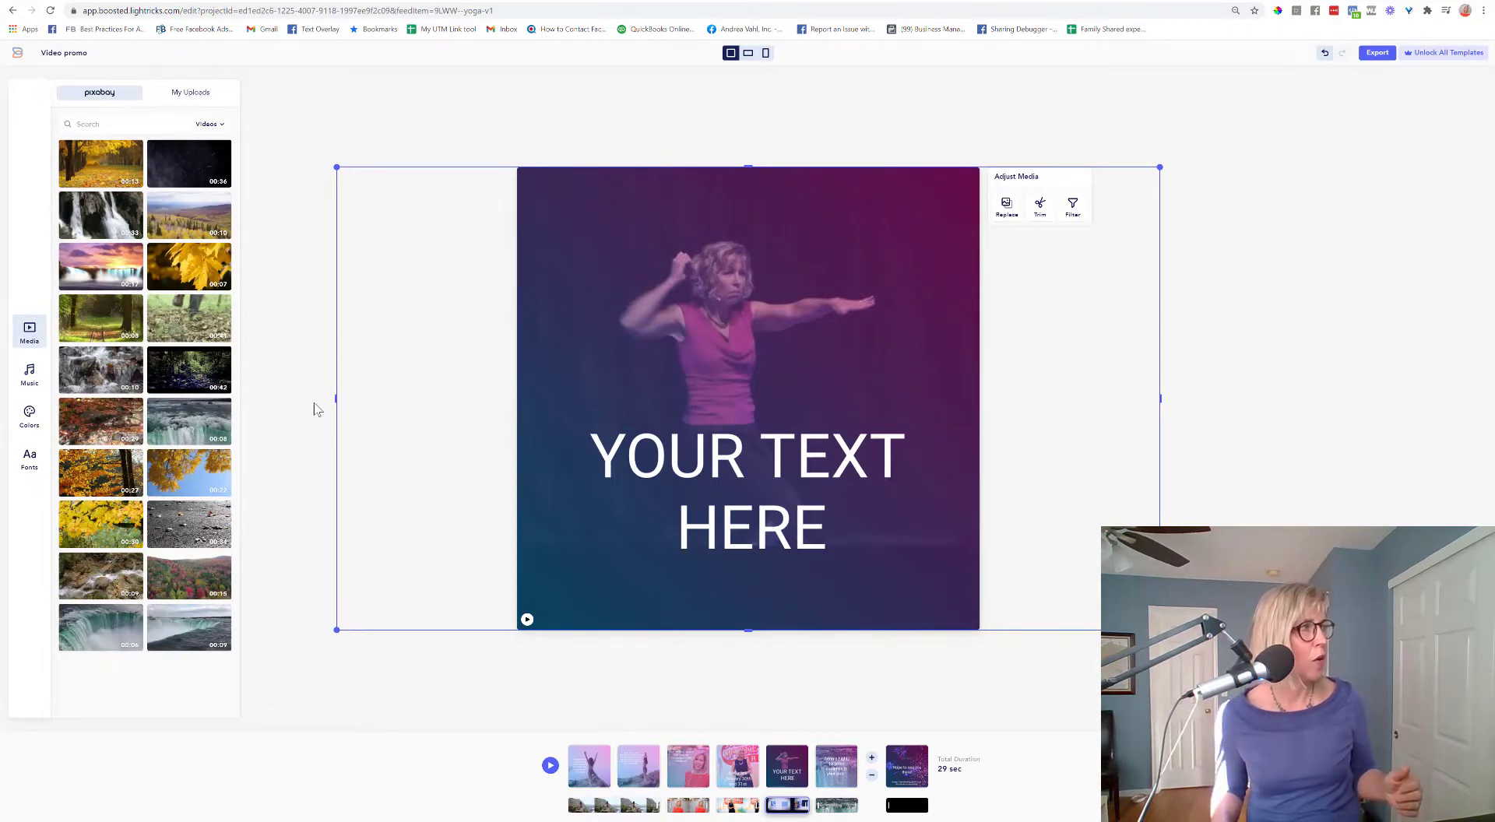
left_click(852, 760)
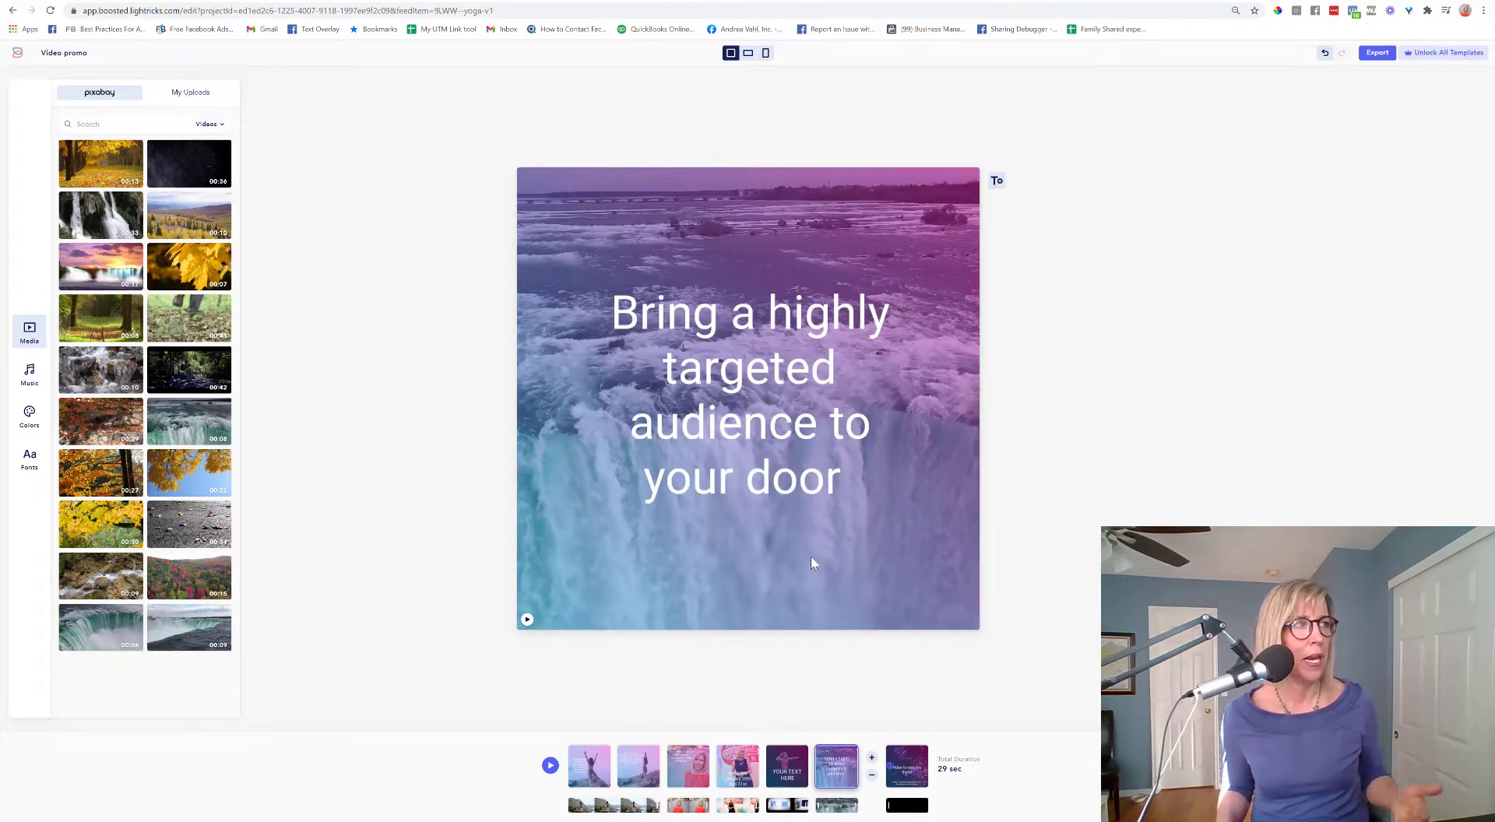
left_click(102, 123)
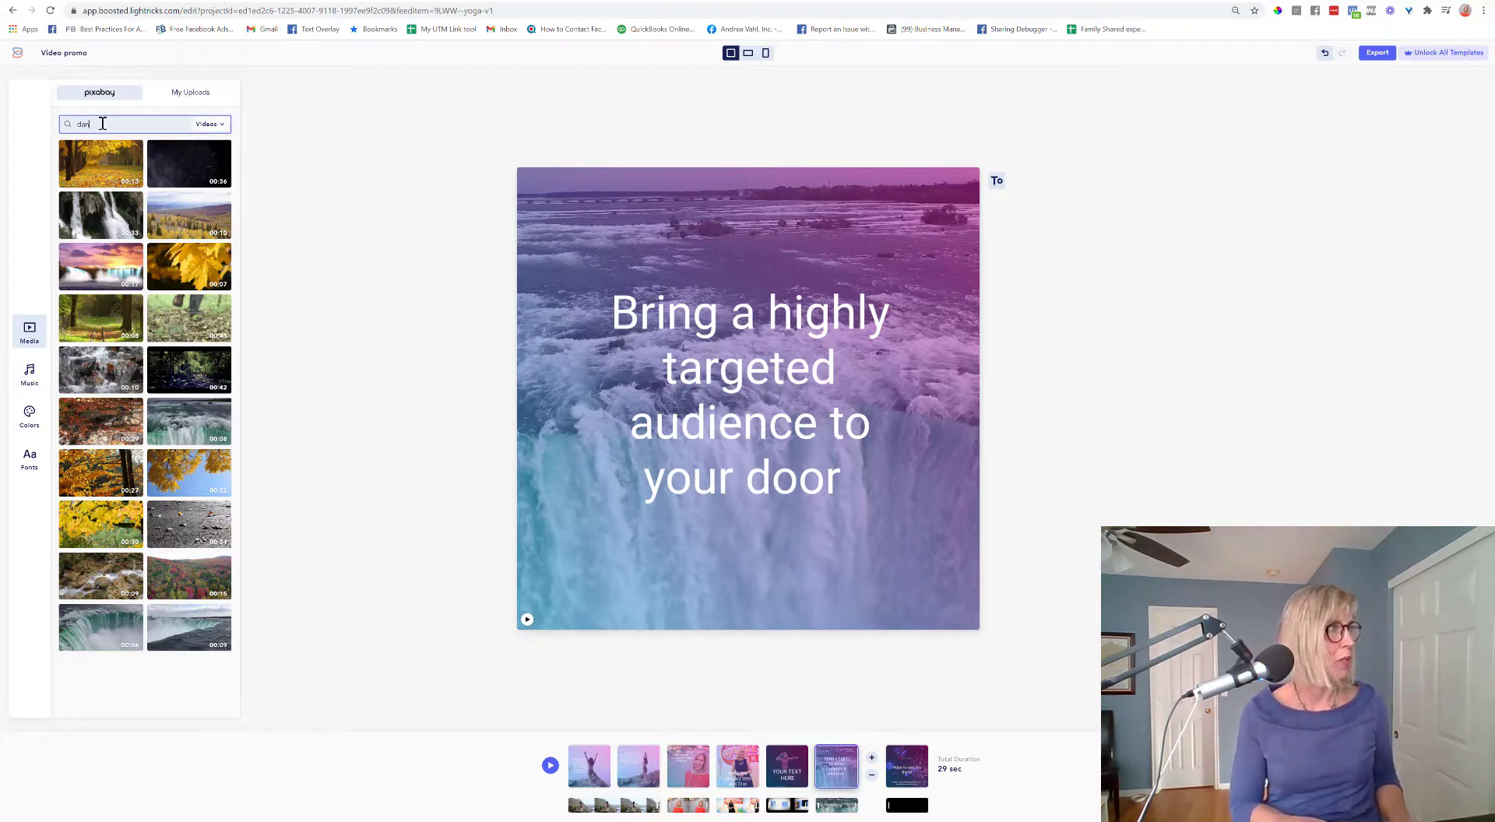
type("dancin")
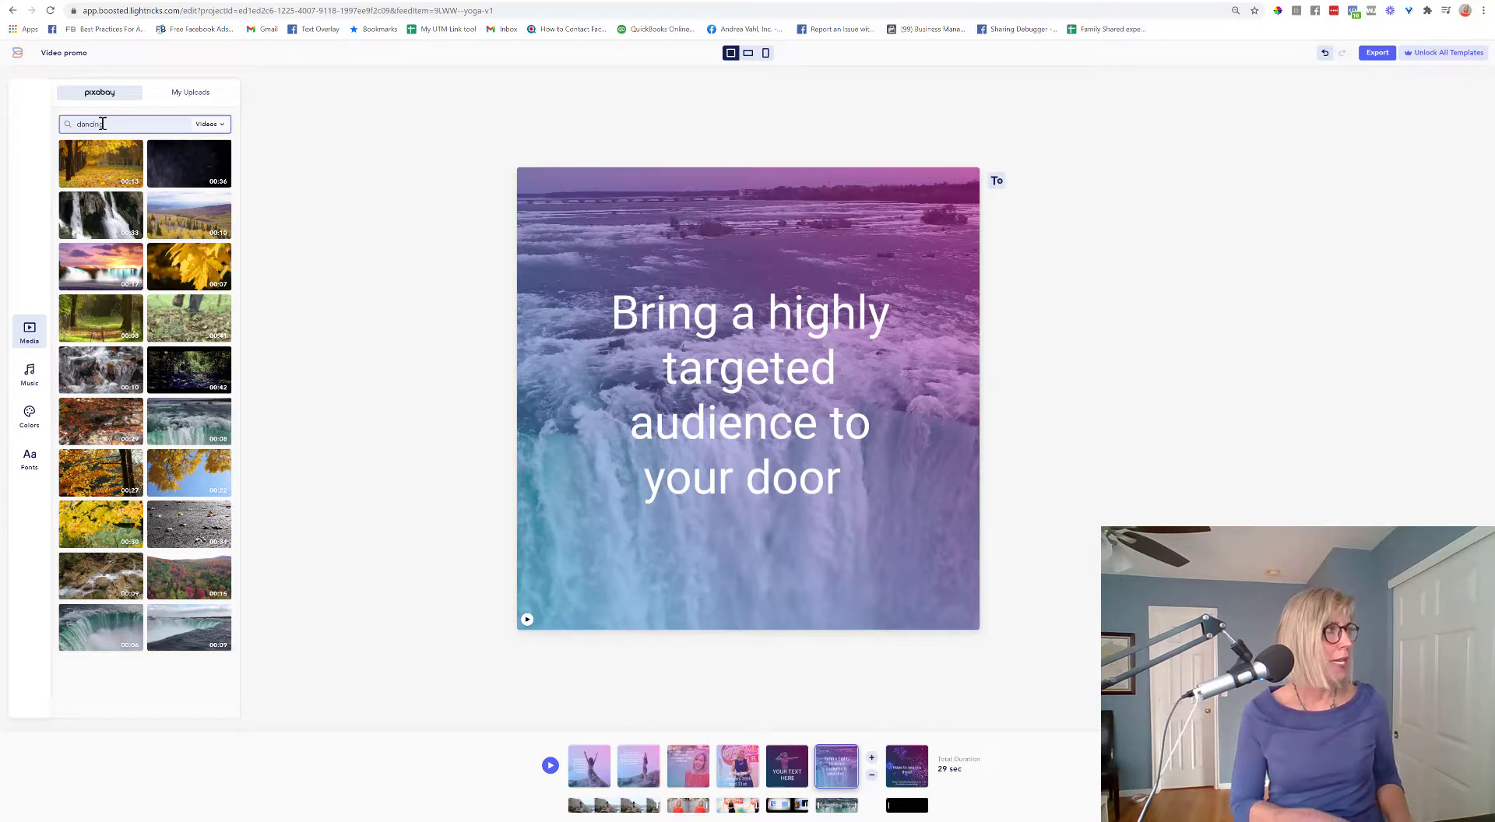
type("g")
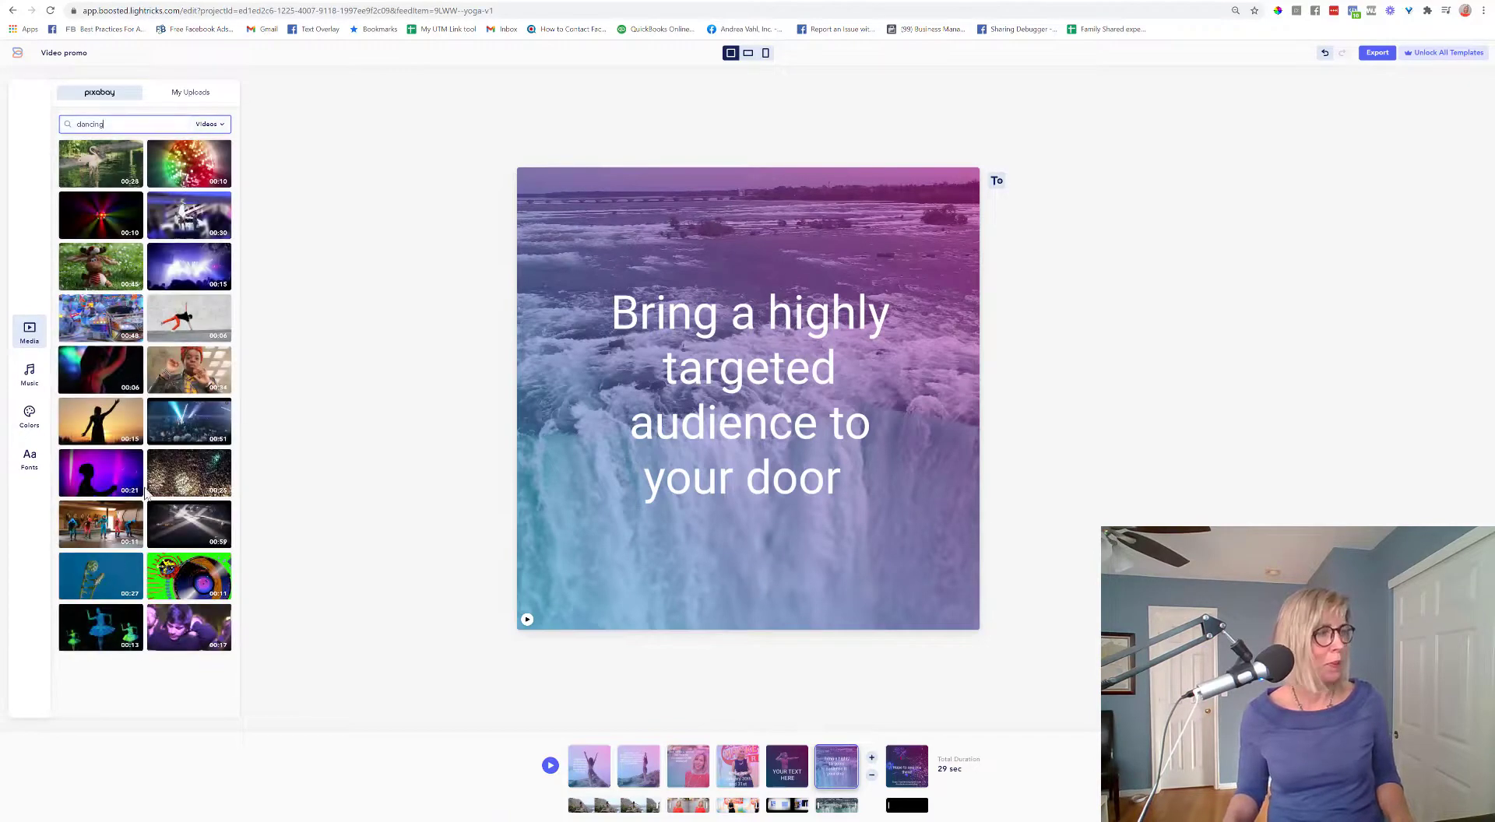
Step: Select the slide's waterfall background clip and show the uploaded media files
left_click(755, 343)
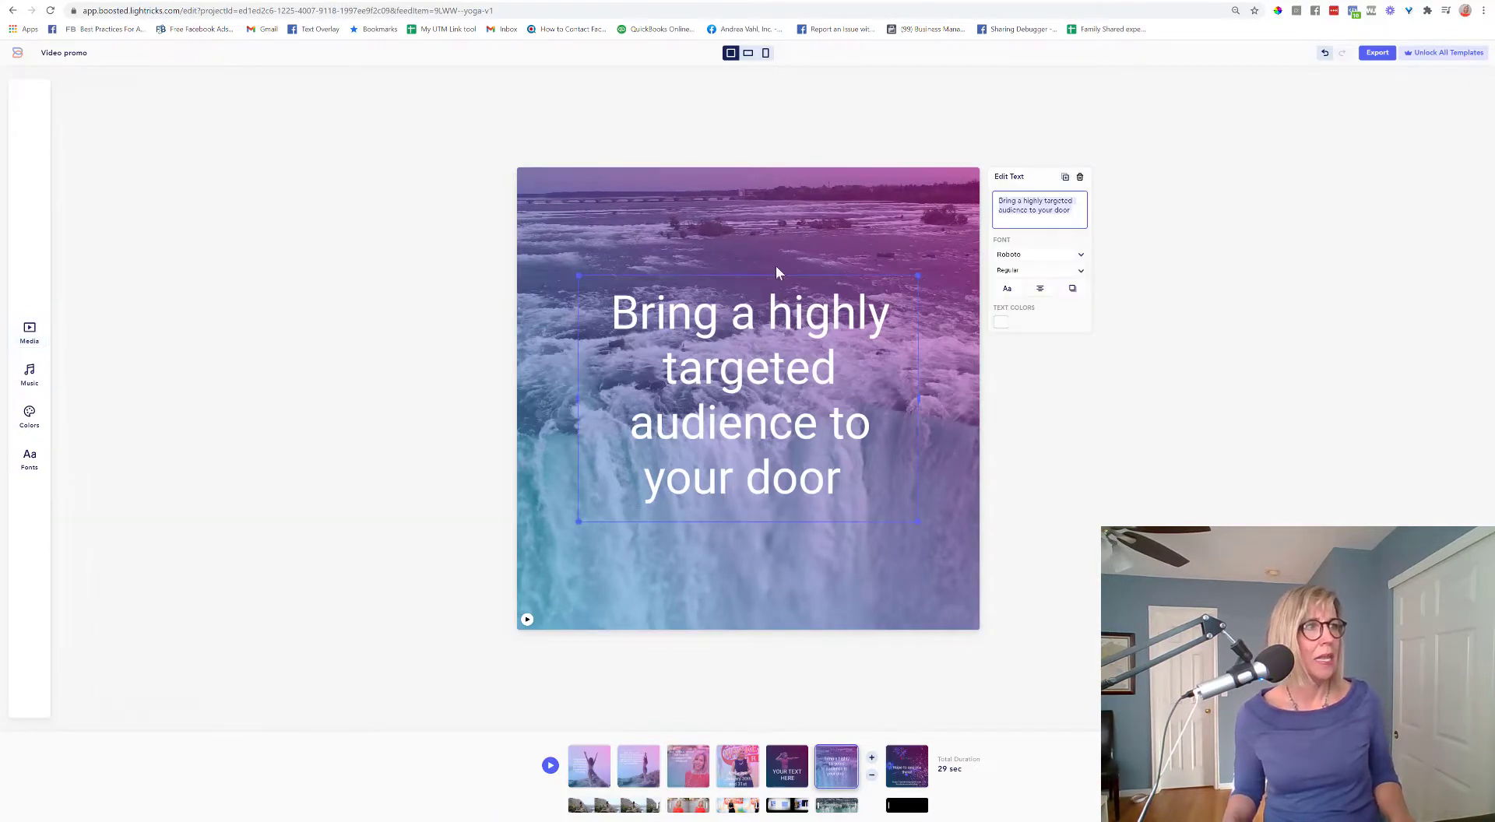
left_click(793, 205)
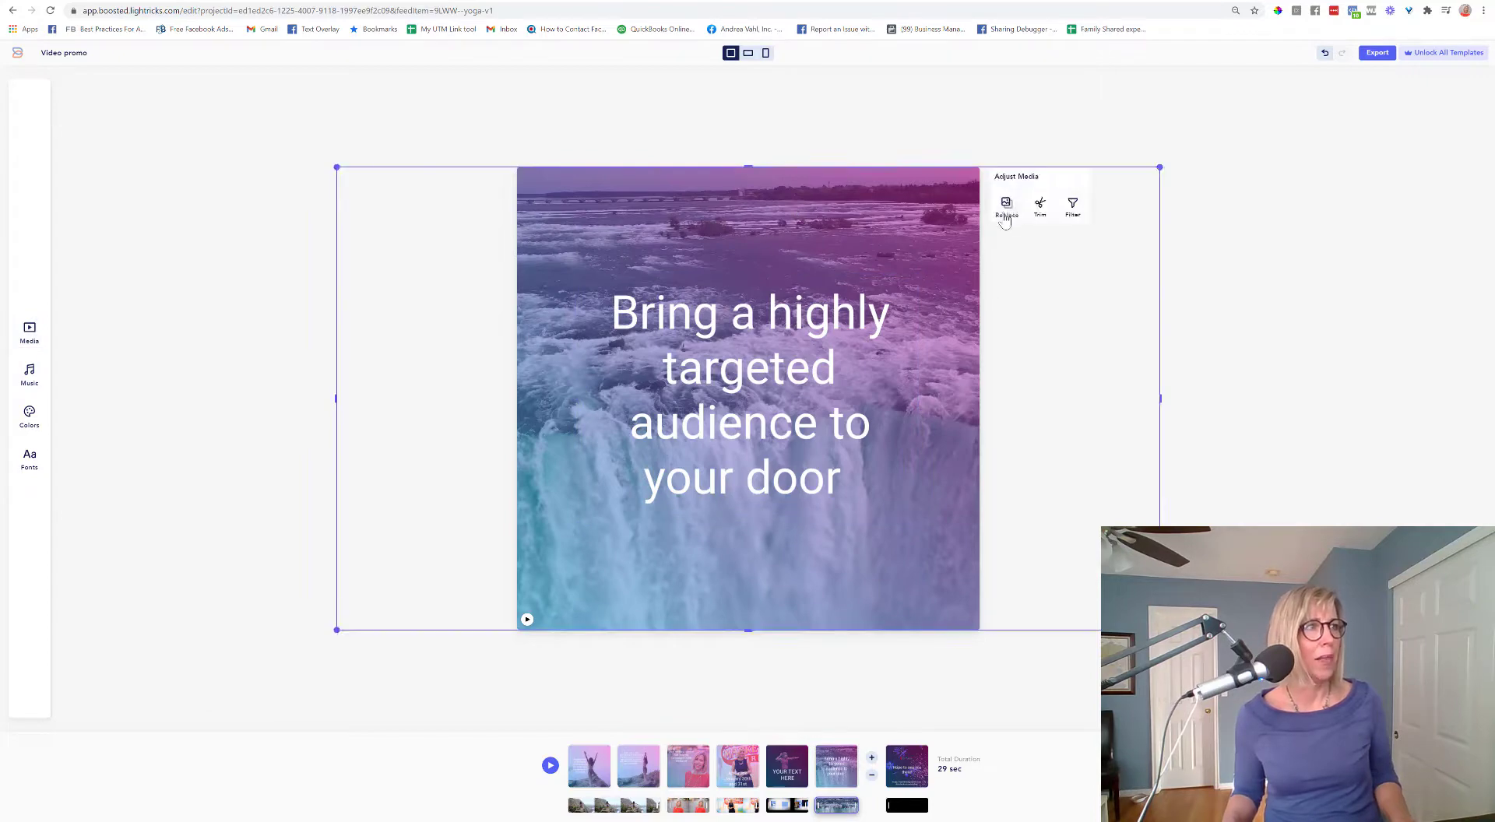
left_click(30, 343)
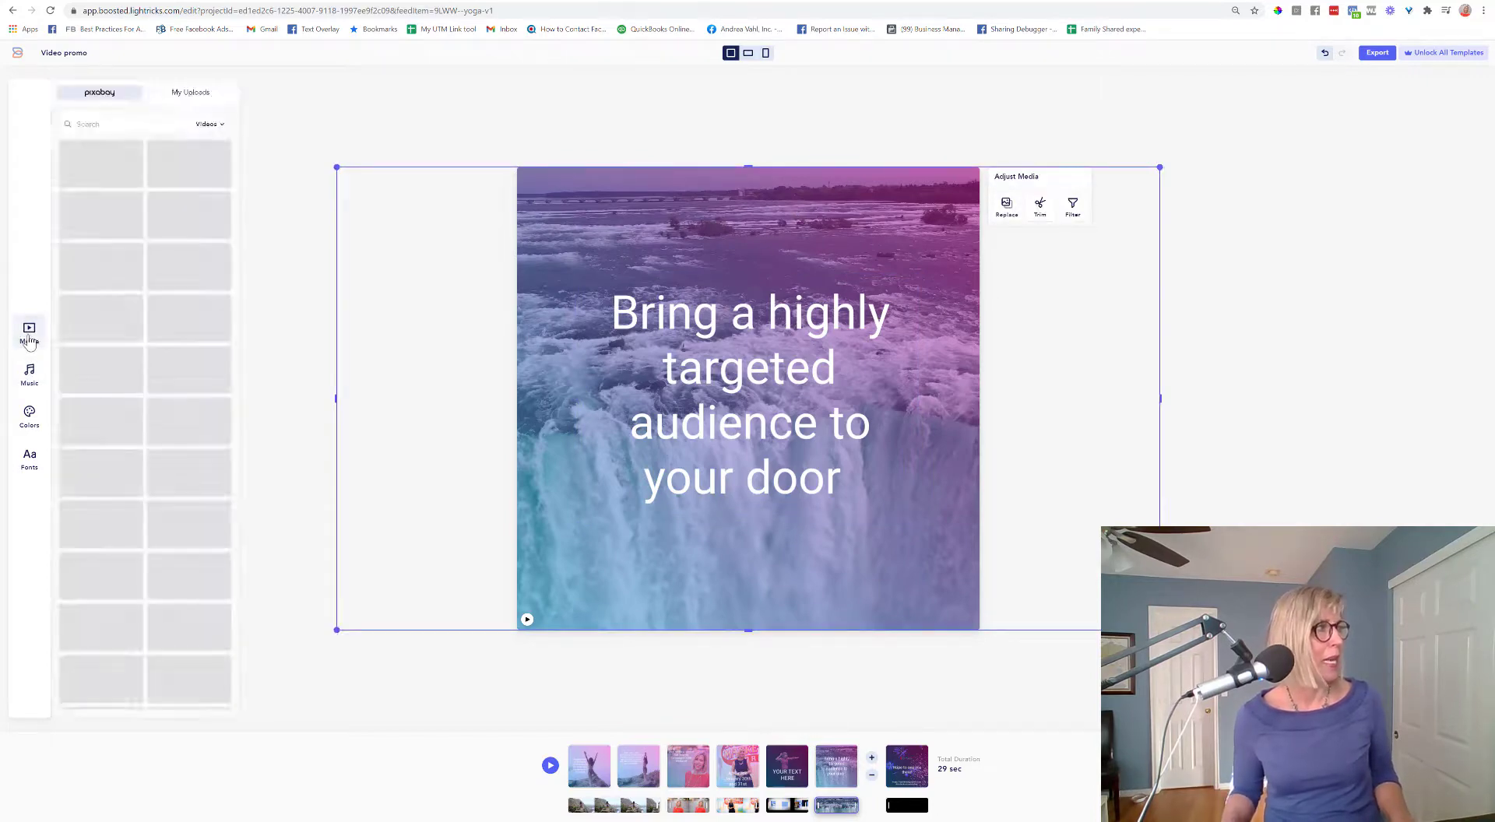
left_click(190, 94)
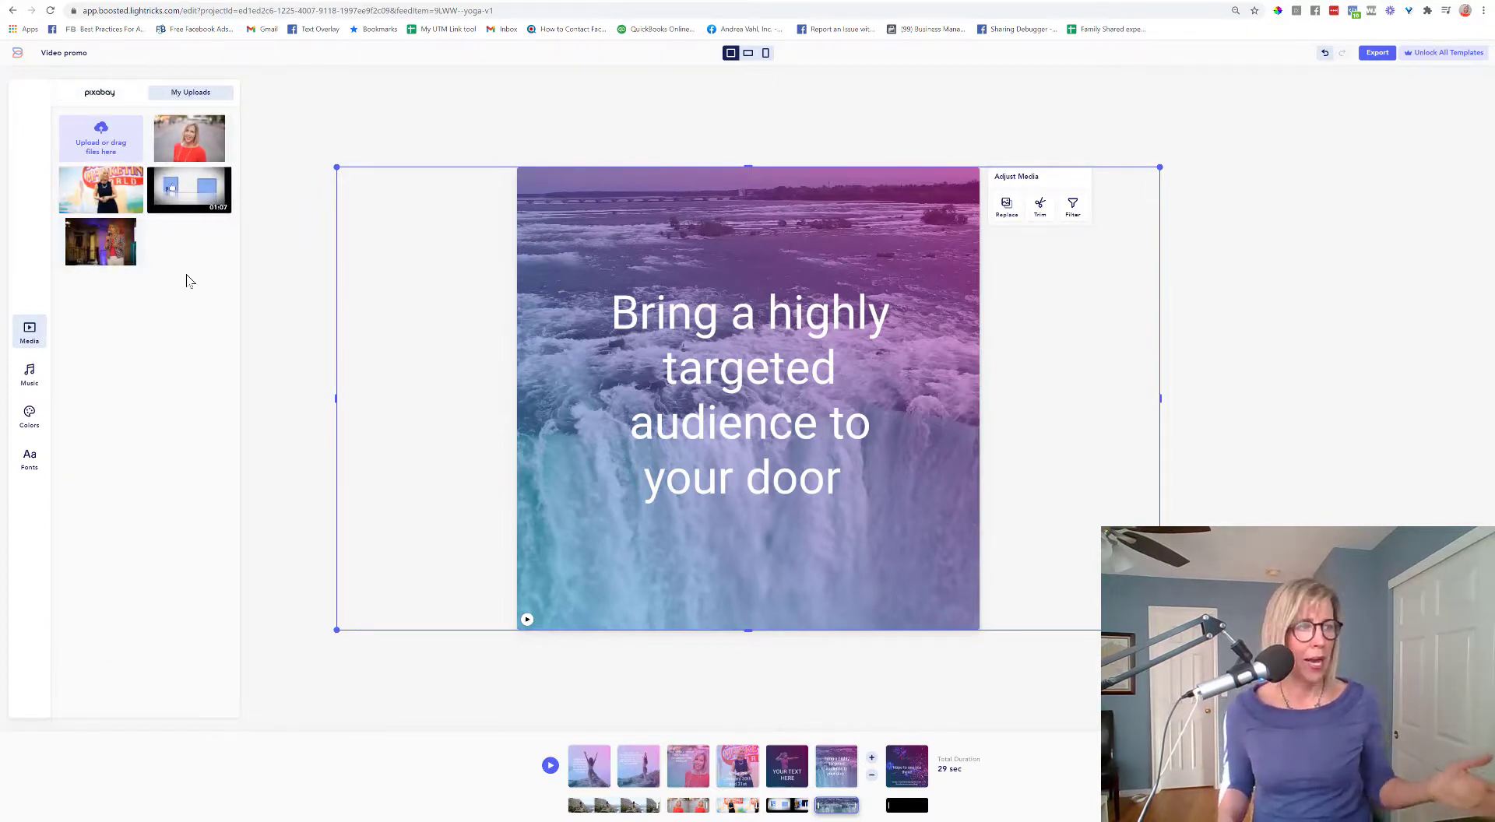
Step: Display the closing "Hope to see you there!" slide and show the Pixabay stock videos
left_click(896, 761)
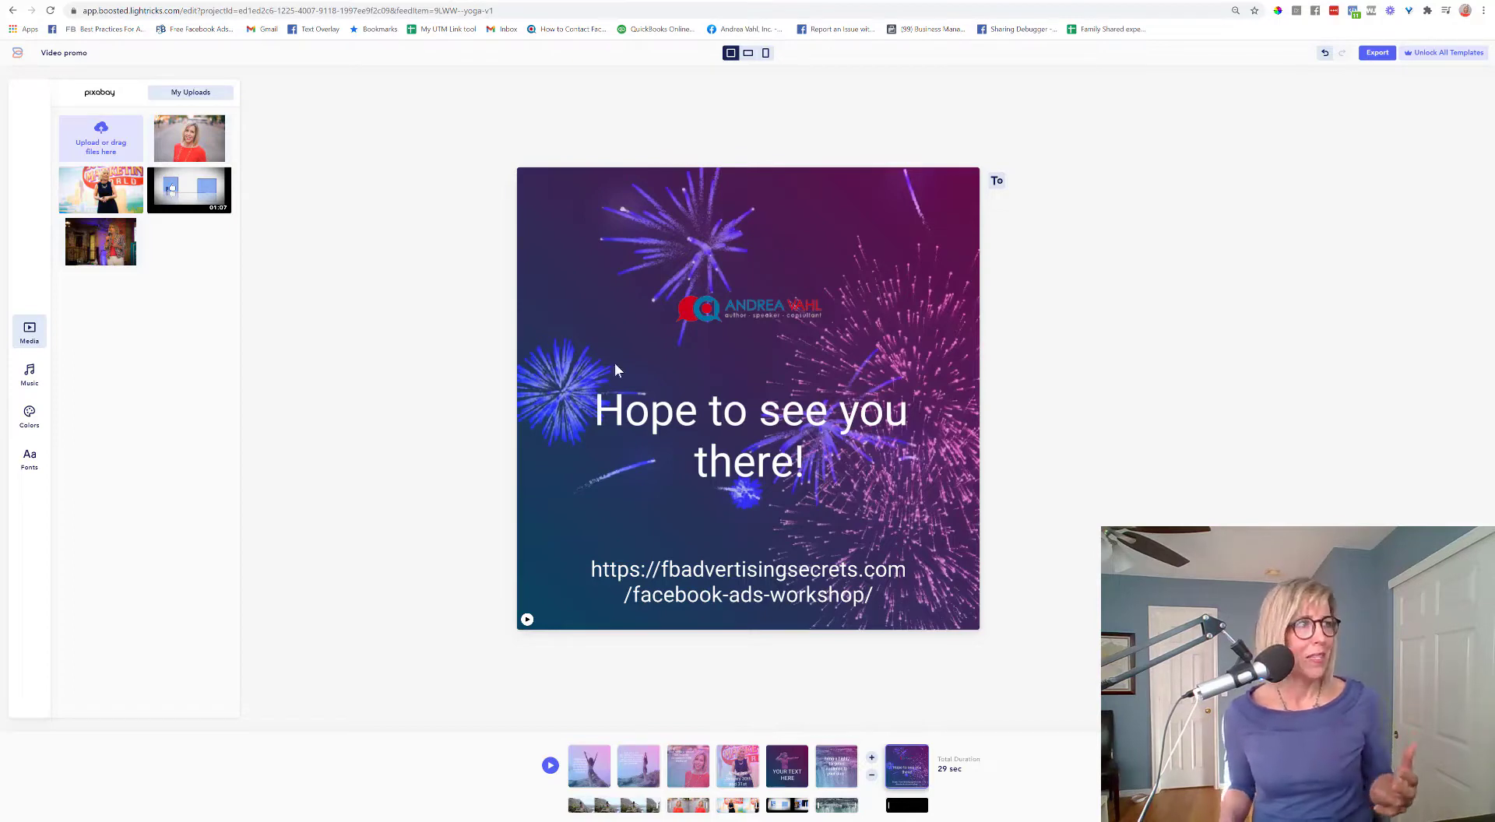
left_click(98, 92)
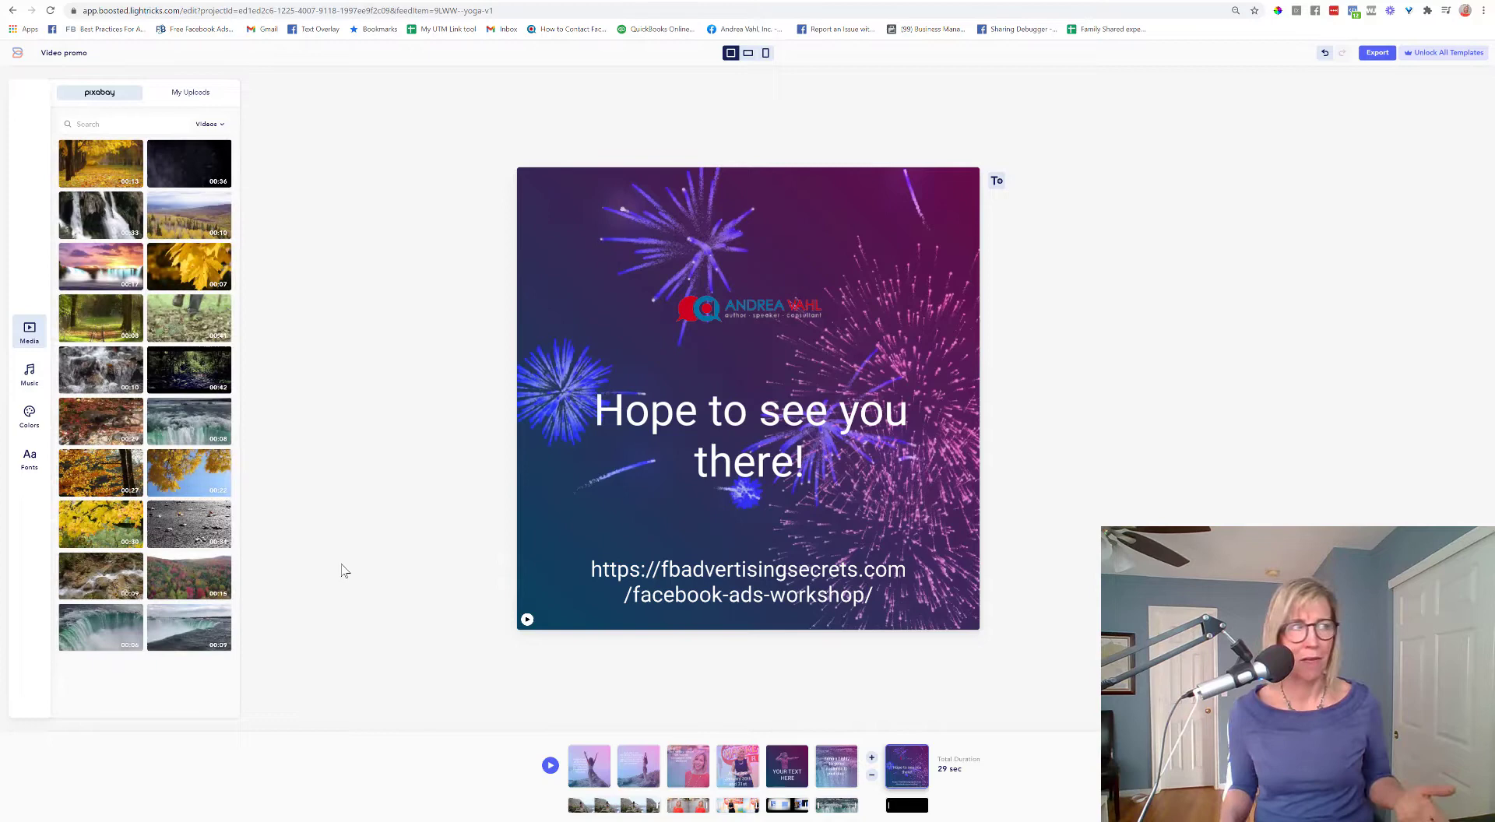